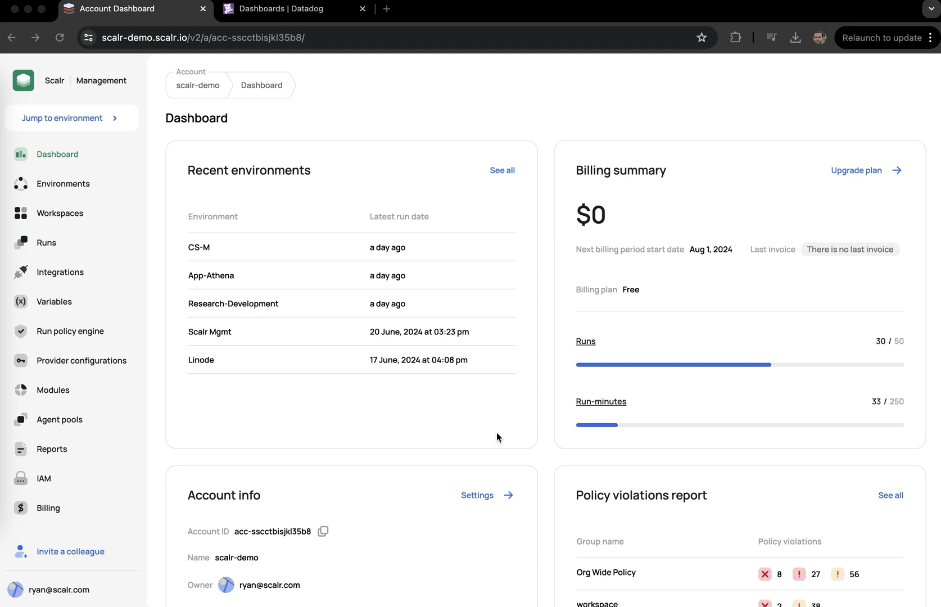
Start a new connection for the Datadog integration and name it ScalrAuditLog.
click(72, 270)
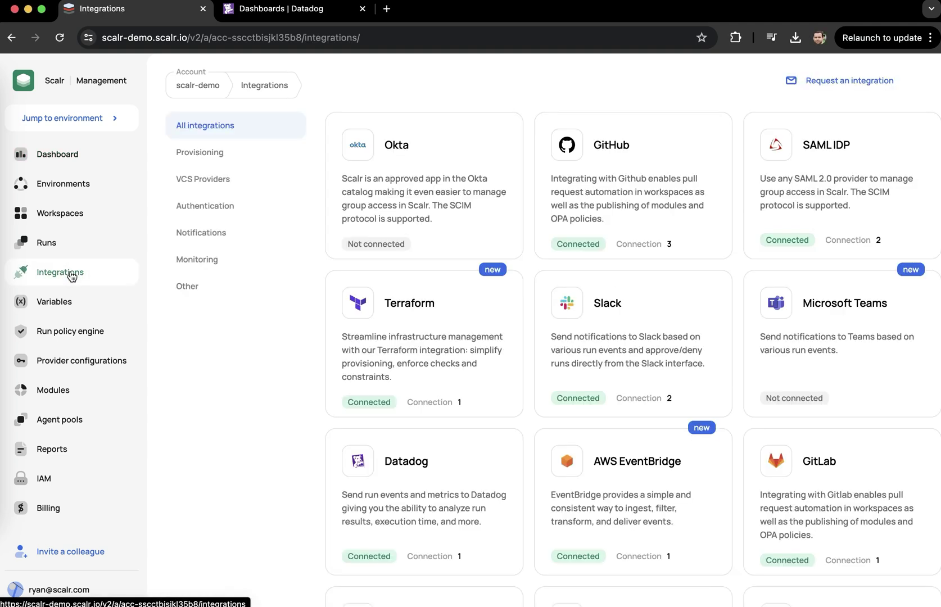
click(422, 465)
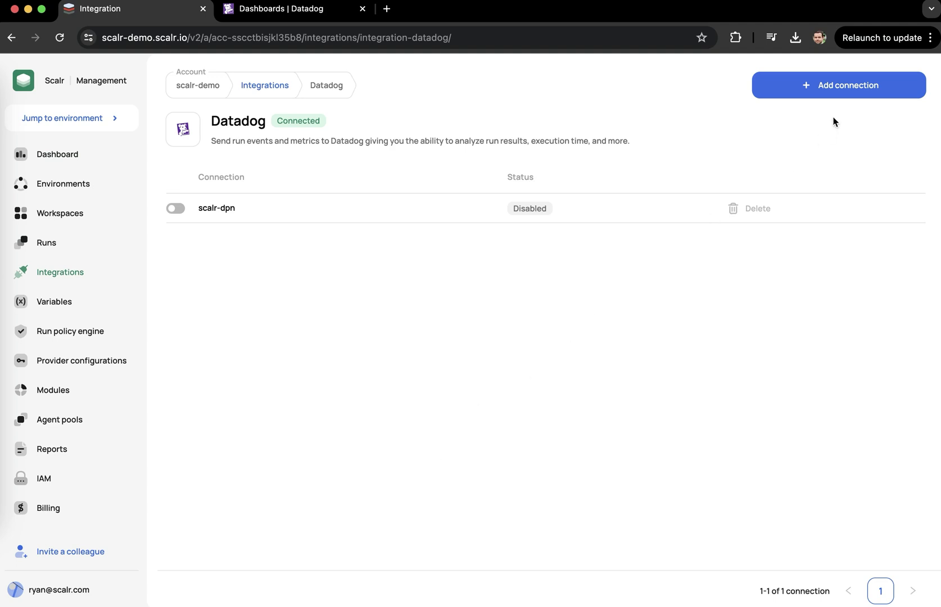
click(835, 86)
text(ScalrAuditLog)
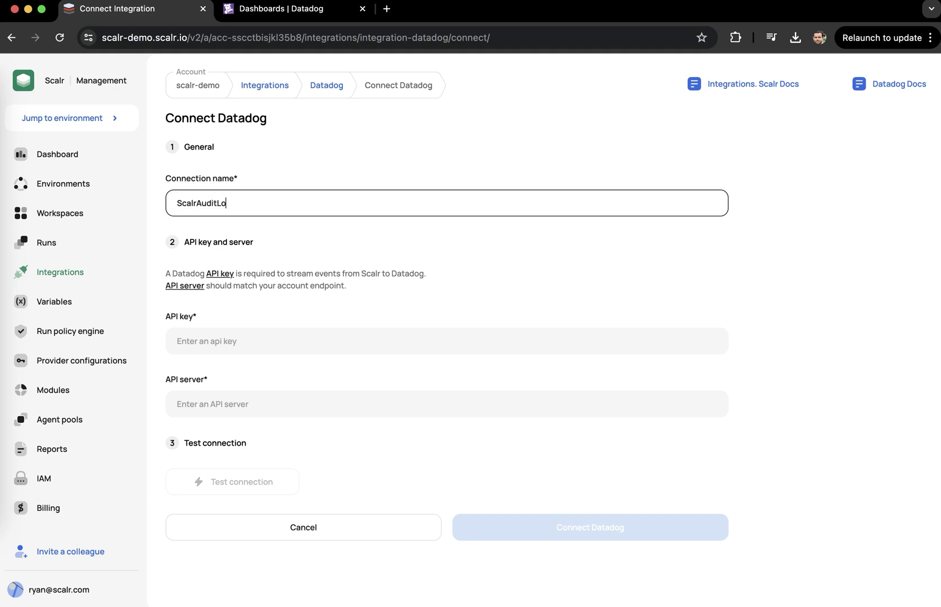
Switch to Datadog, create an organization API key named Scalr Audit Logs, and copy the key.
click(311, 12)
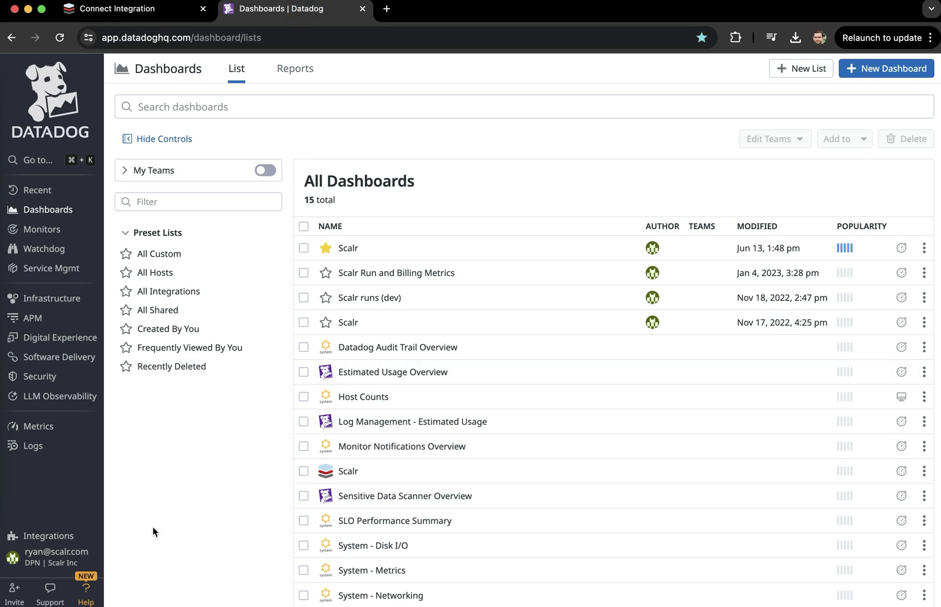
mouse_move(69, 558)
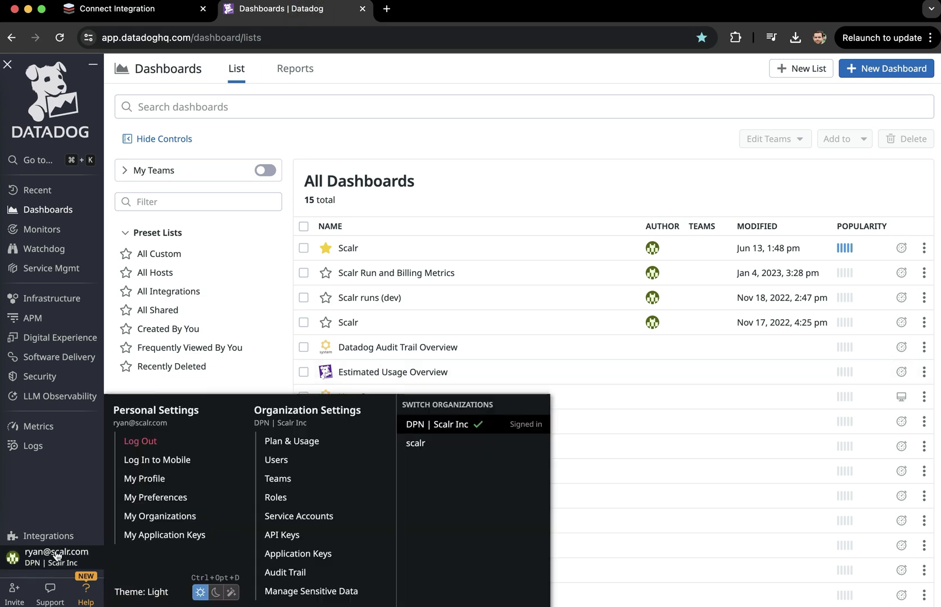
click(300, 535)
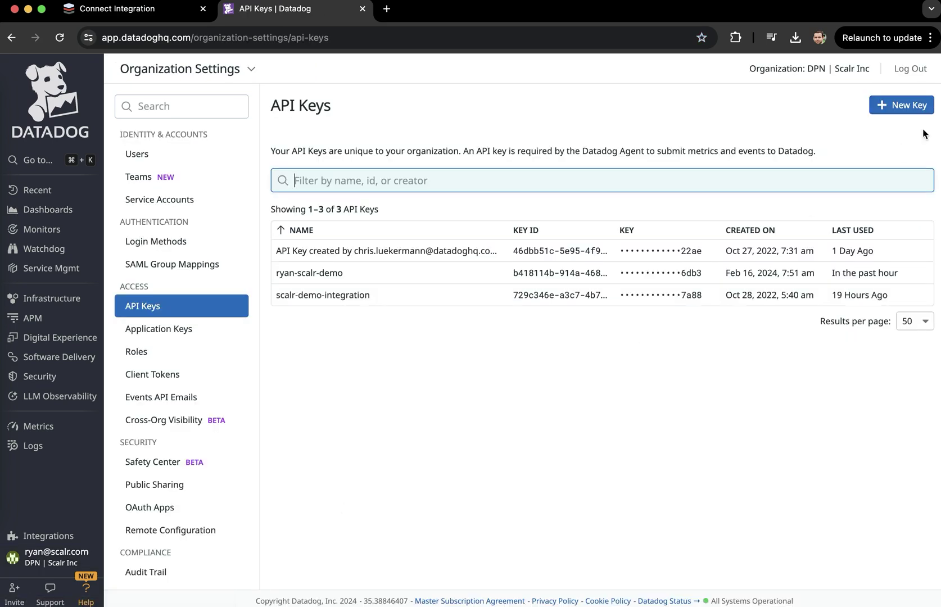
click(919, 108)
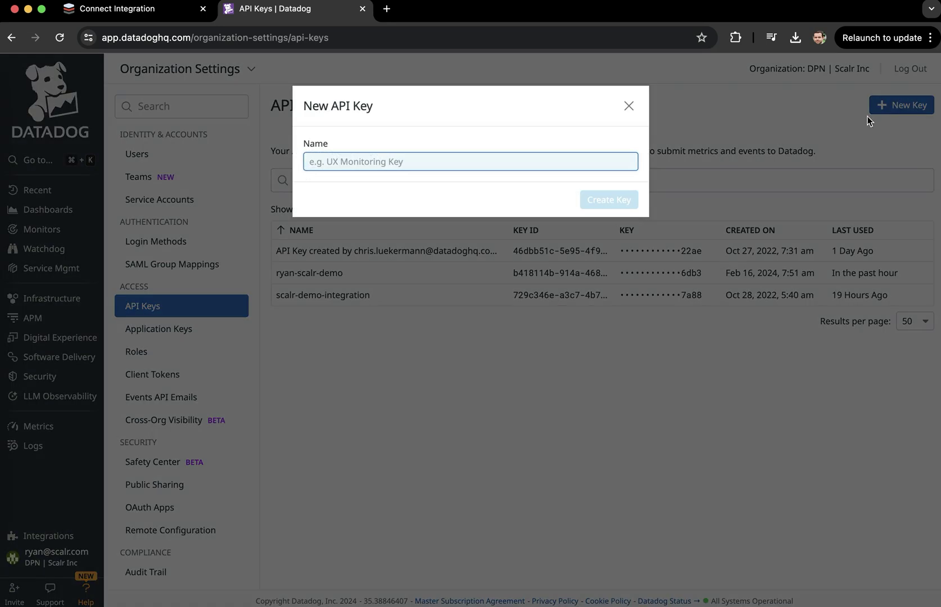
text(Scalr )
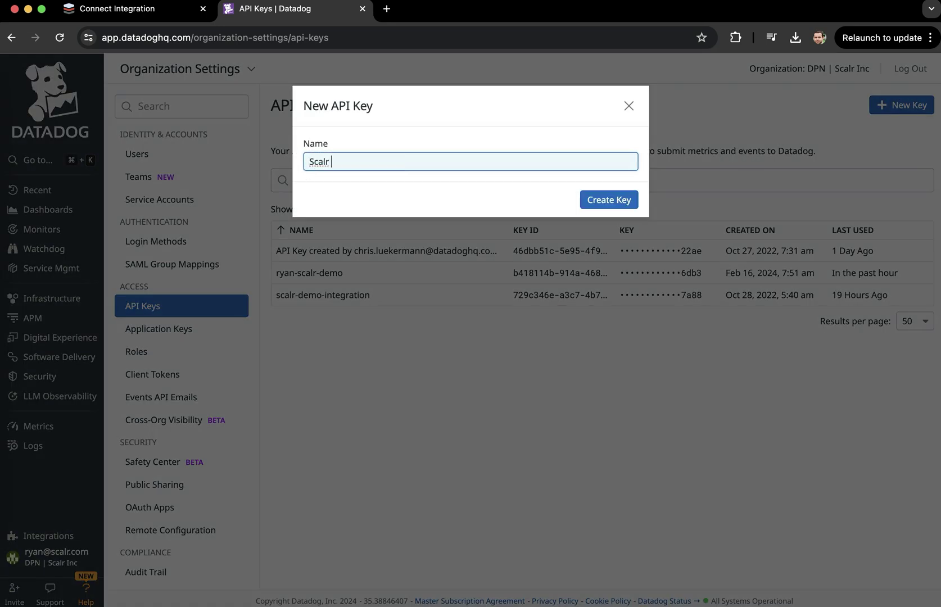
text(Audit Logs)
click(612, 199)
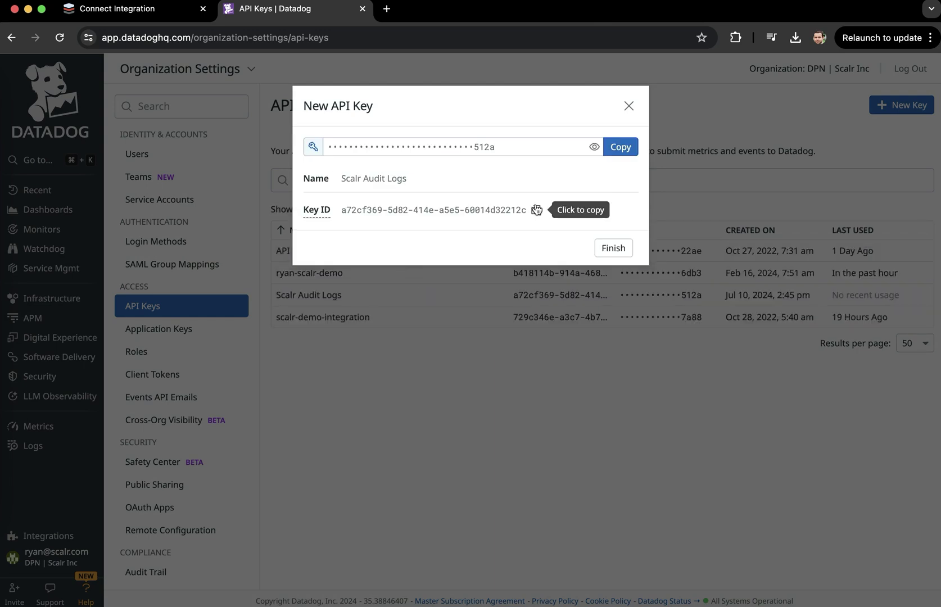
click(616, 151)
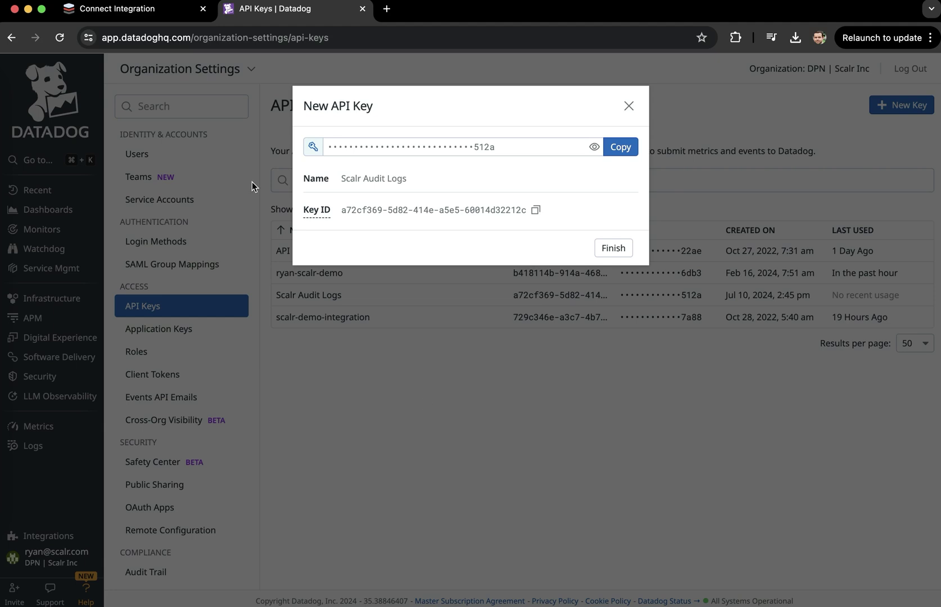
Switch back to Scalr and paste the copied API key into the Datadog connection form.
click(164, 11)
click(239, 342)
key(super+v)
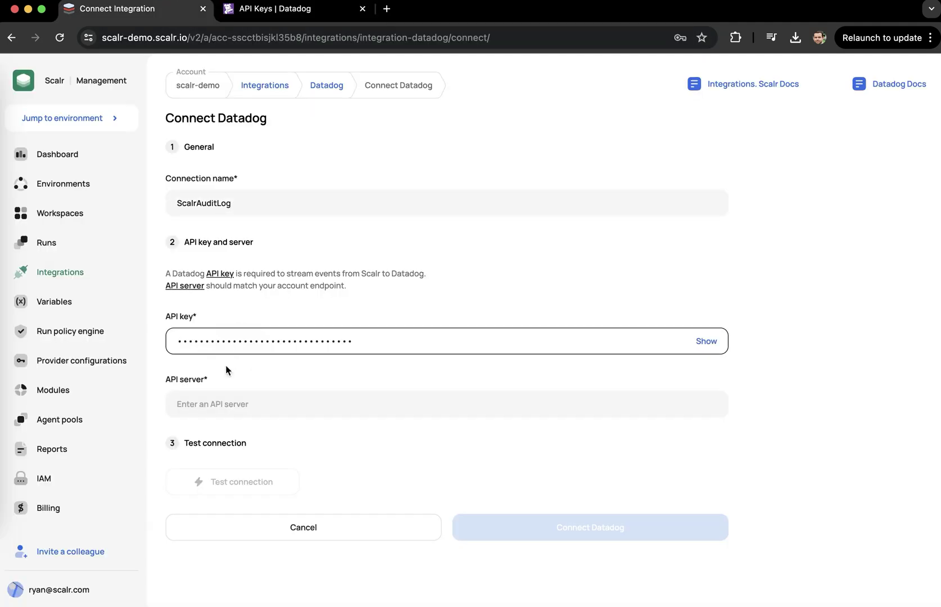
click(201, 408)
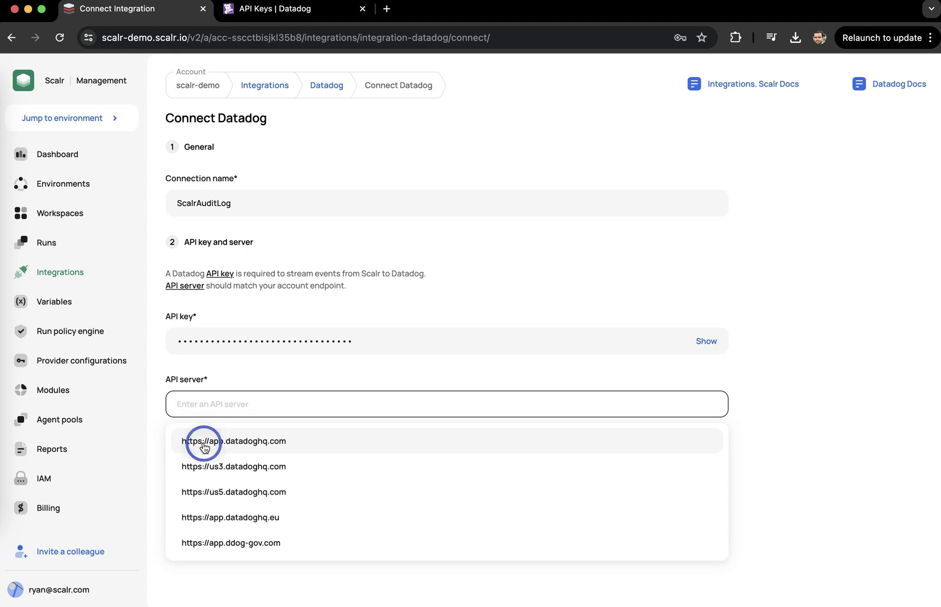
click(204, 446)
click(227, 483)
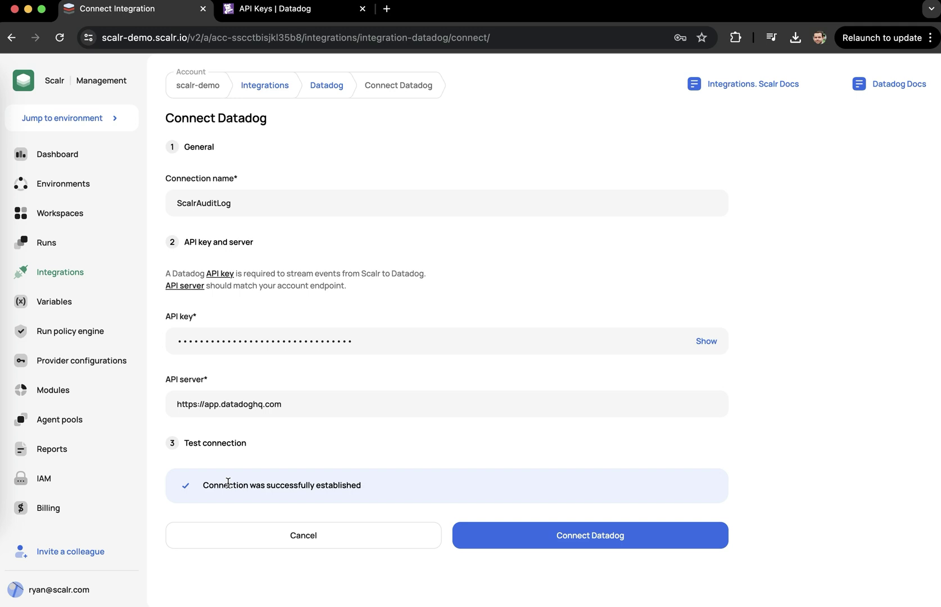
click(485, 529)
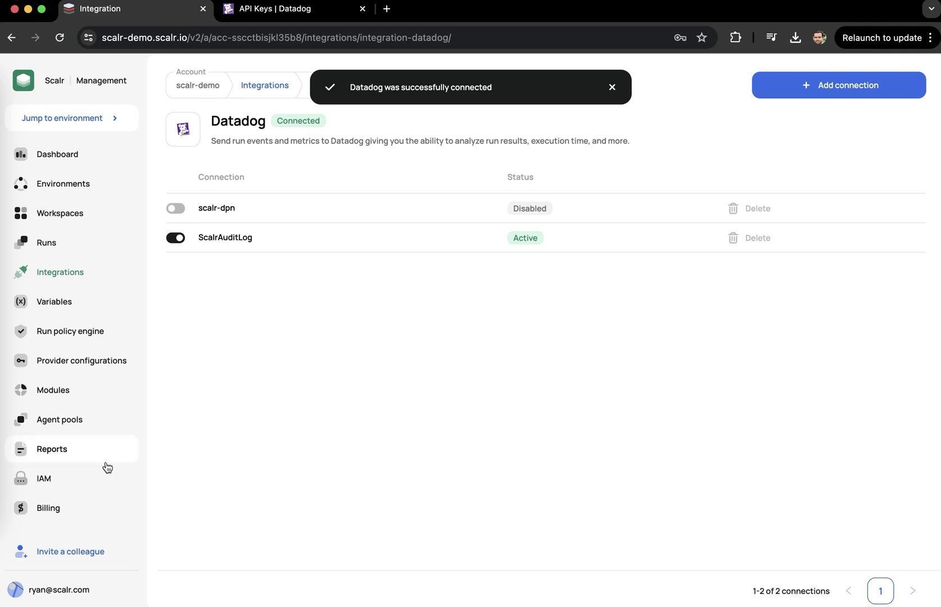
Enable audit log streaming in the account settings with destination Datadog and connection ScalrAuditLog, and save the changes.
scroll(101, 458, down, 2)
click(67, 502)
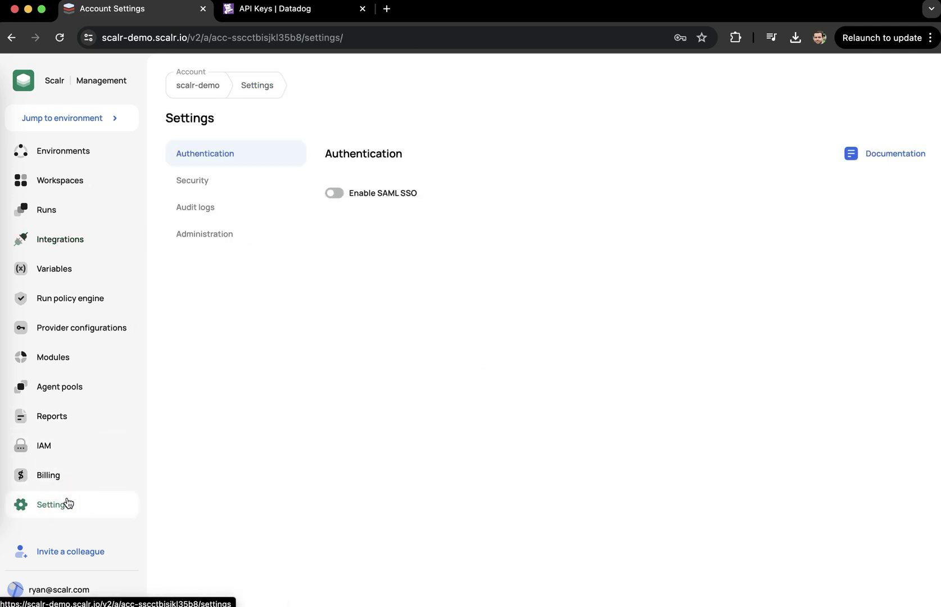
click(218, 208)
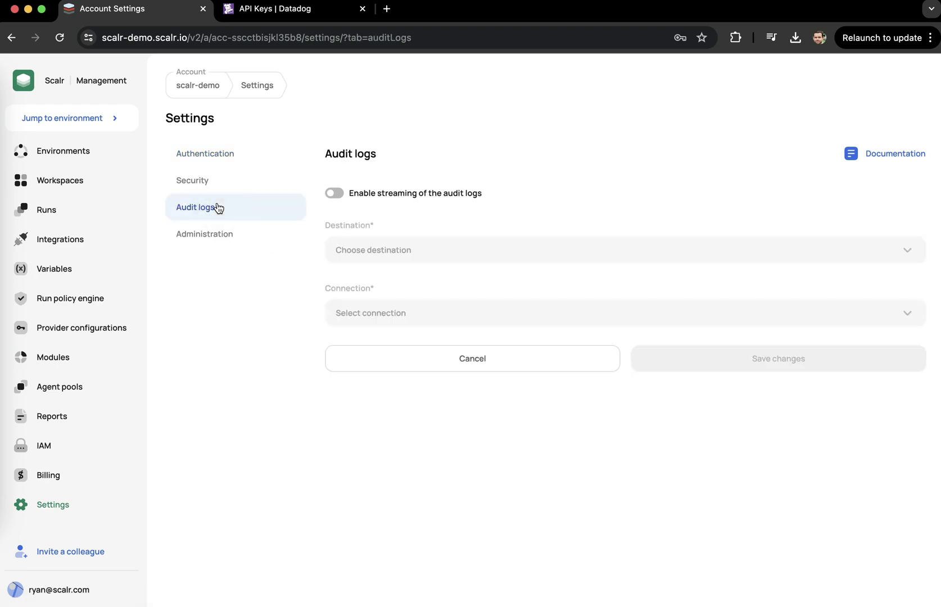
click(361, 194)
click(378, 251)
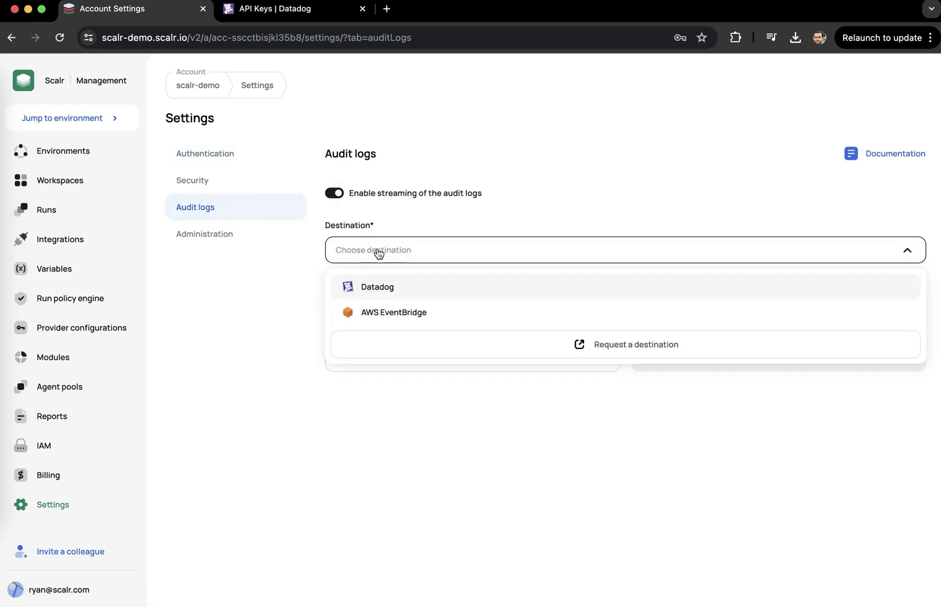
click(387, 288)
click(376, 309)
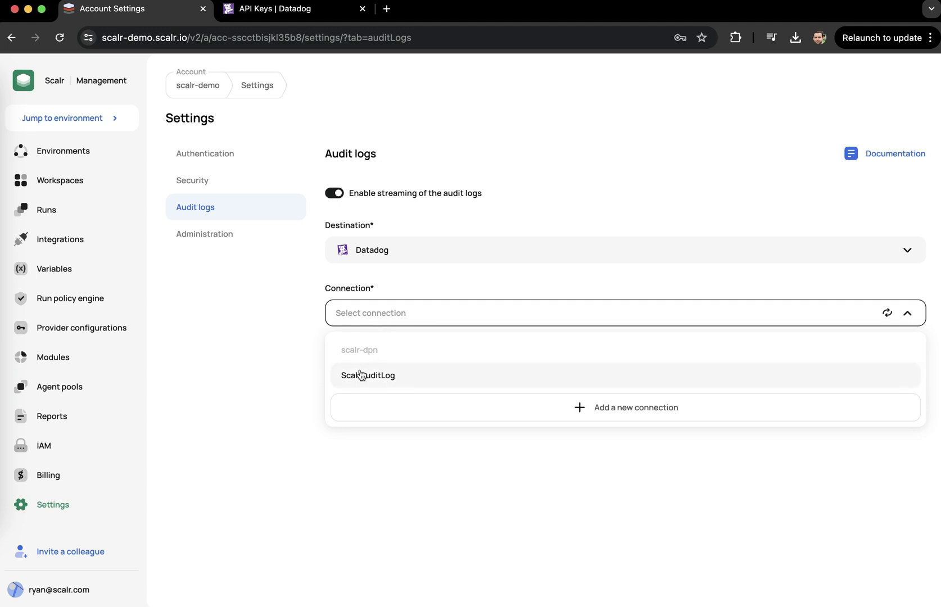
click(399, 375)
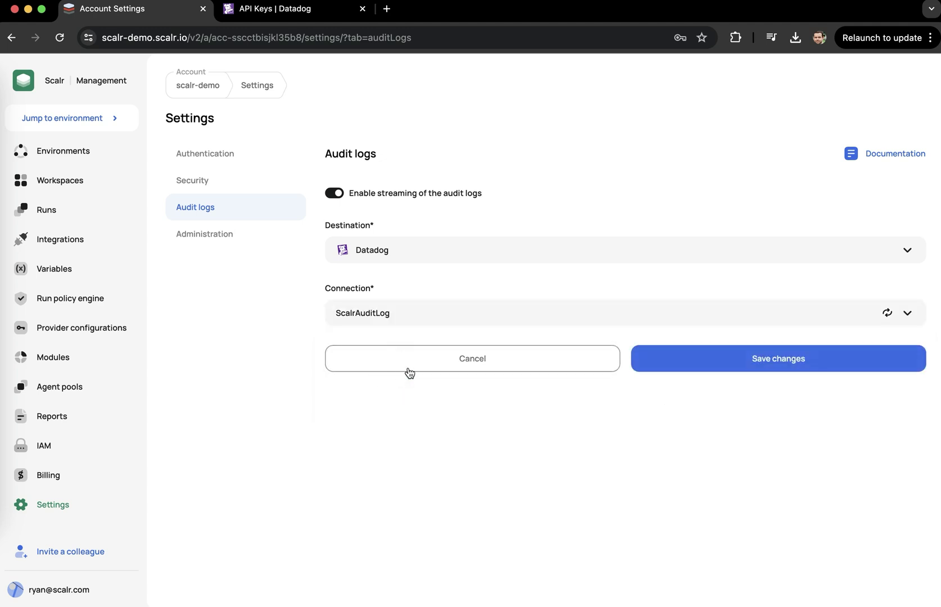
click(702, 365)
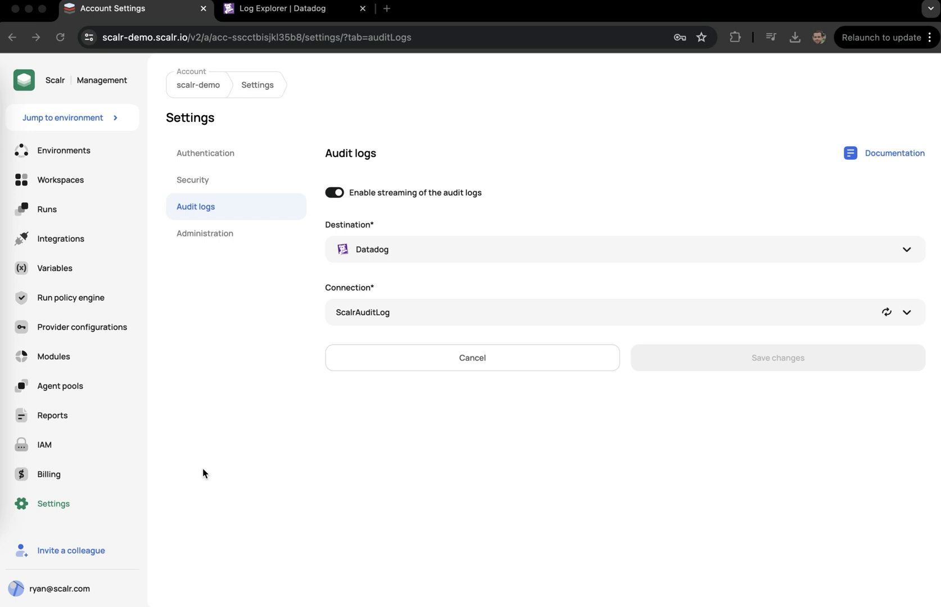
Delete the S3bucket workspace from the account's workspace list, confirming the deletion with DELETE.
scroll(93, 447, up, 2)
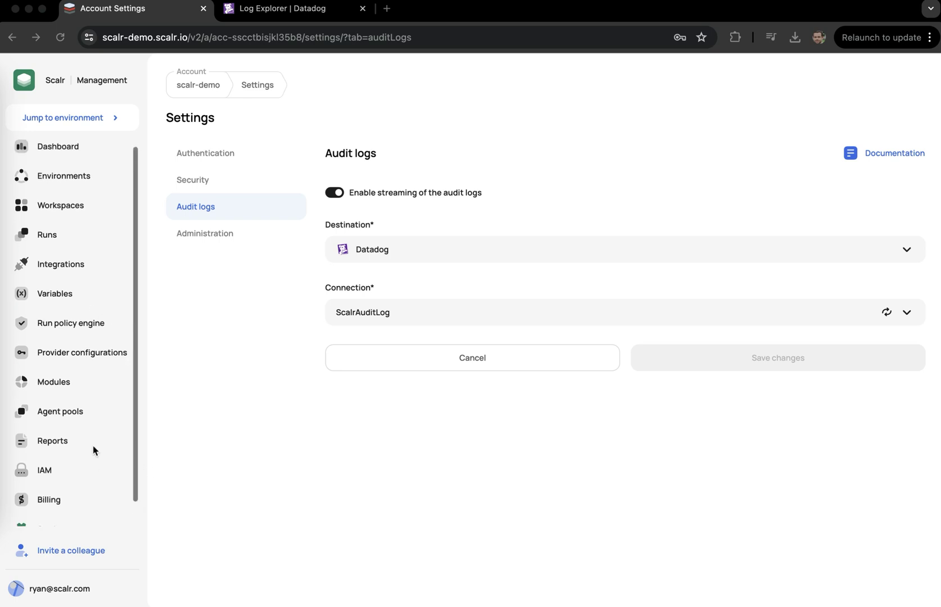
click(67, 216)
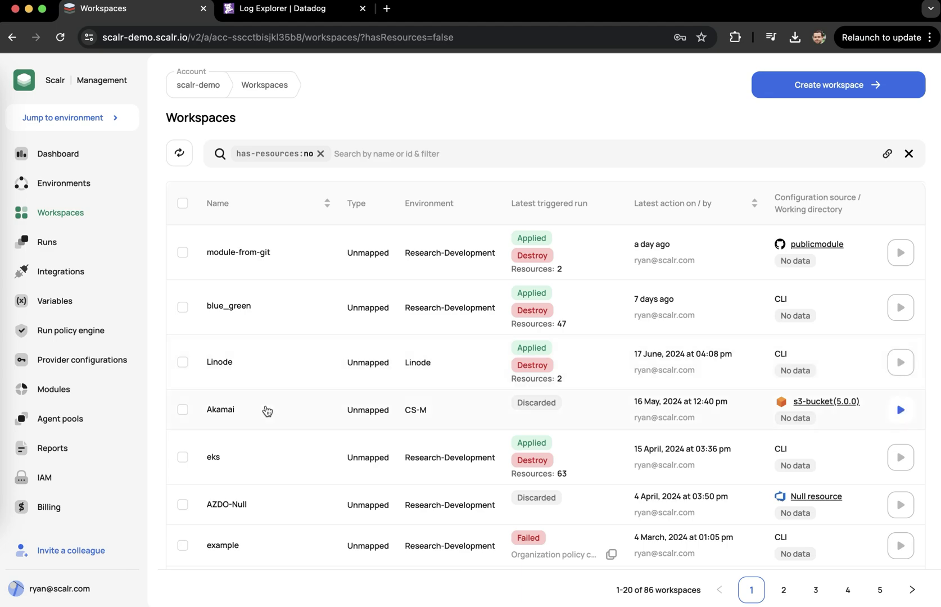
scroll(267, 411, down, 10)
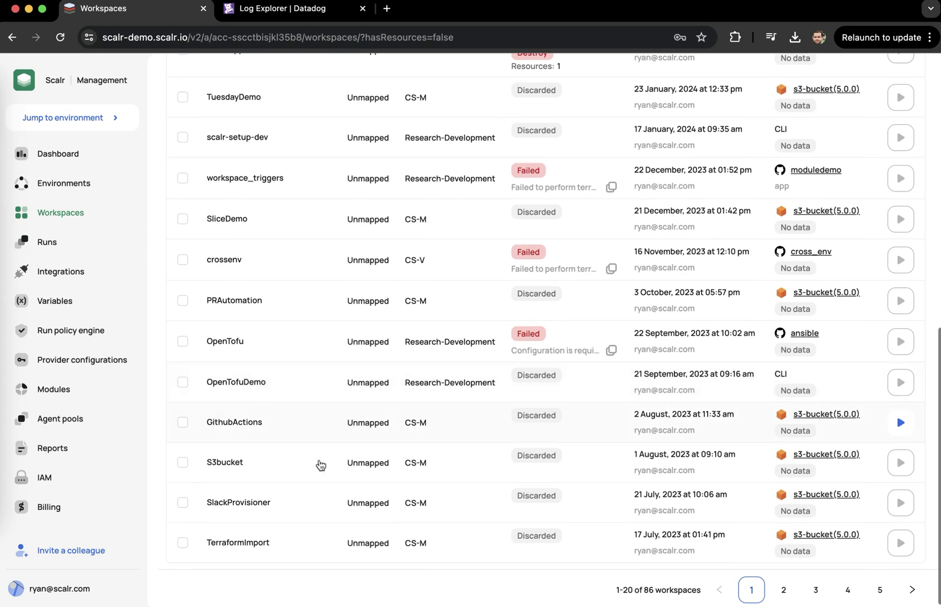
click(182, 462)
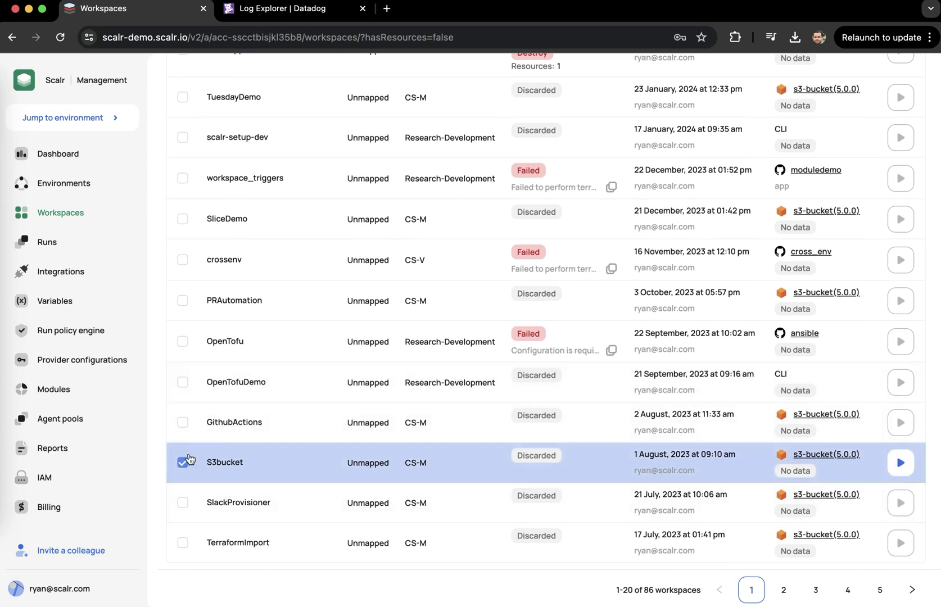
scroll(256, 387, up, 8)
scroll(256, 389, up, 3)
click(629, 200)
click(535, 309)
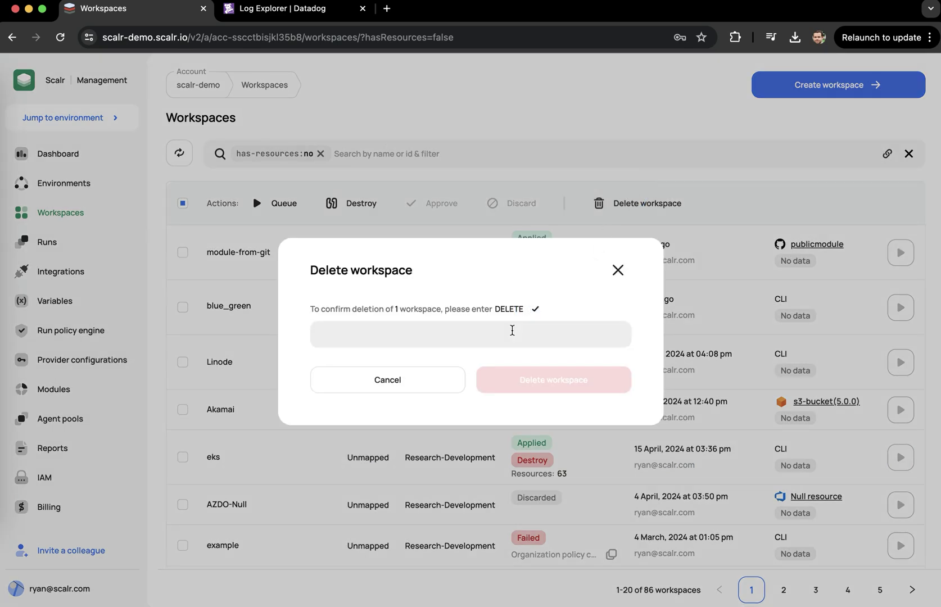
click(512, 330)
key(super+v)
click(519, 380)
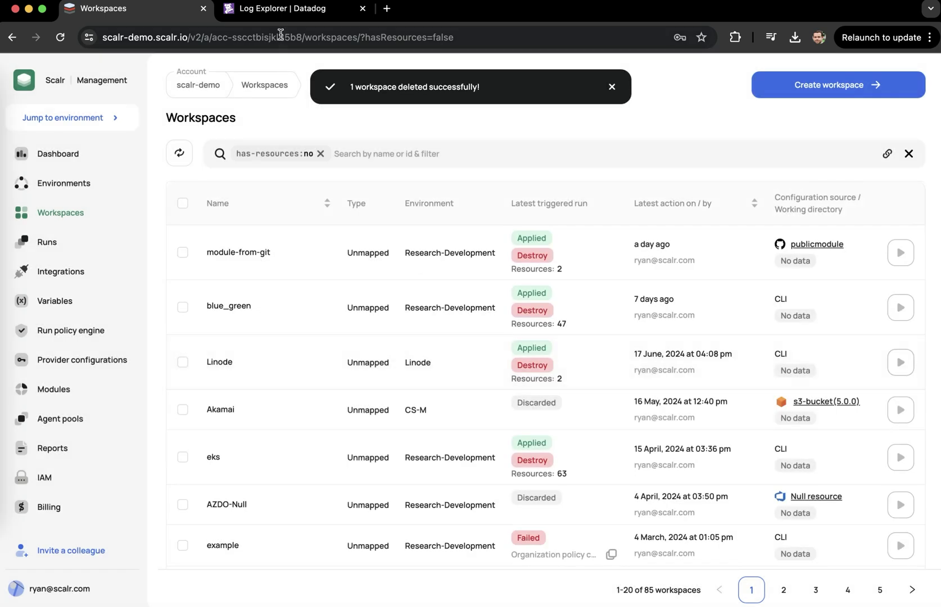
Switch to Datadog's Log Explorer and examine the newest audit-log entry's event attributes, including actor, request and target workspace.
click(280, 10)
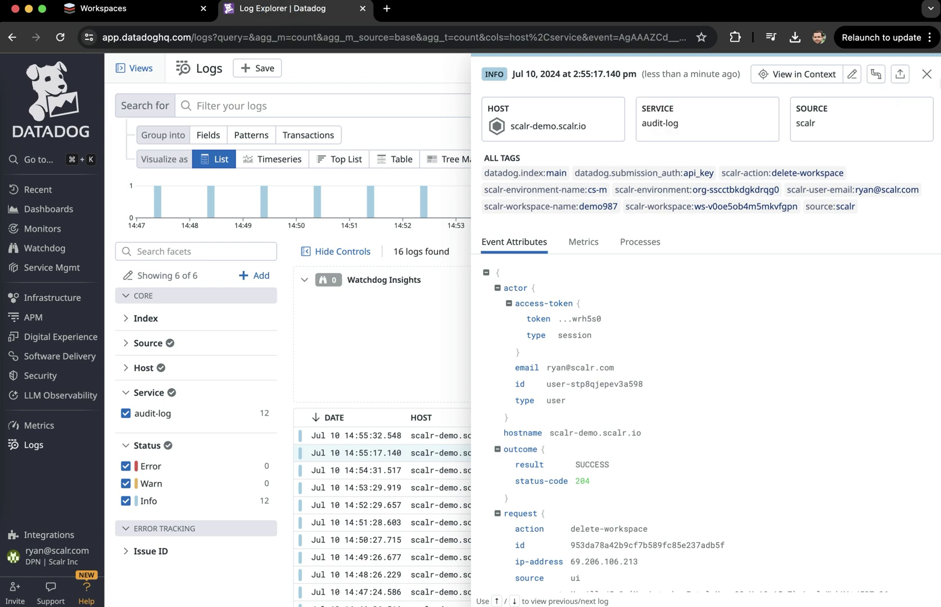
click(925, 73)
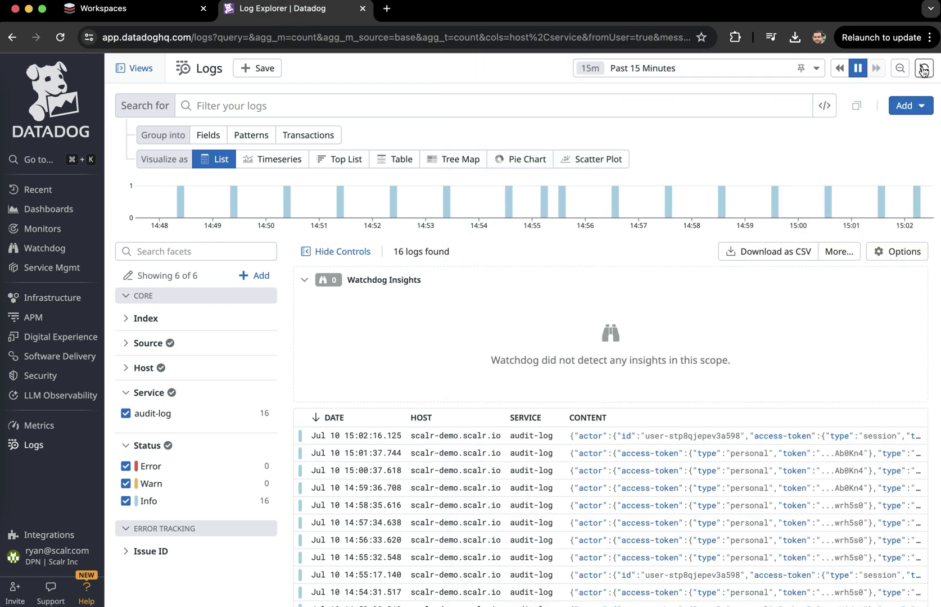
click(373, 437)
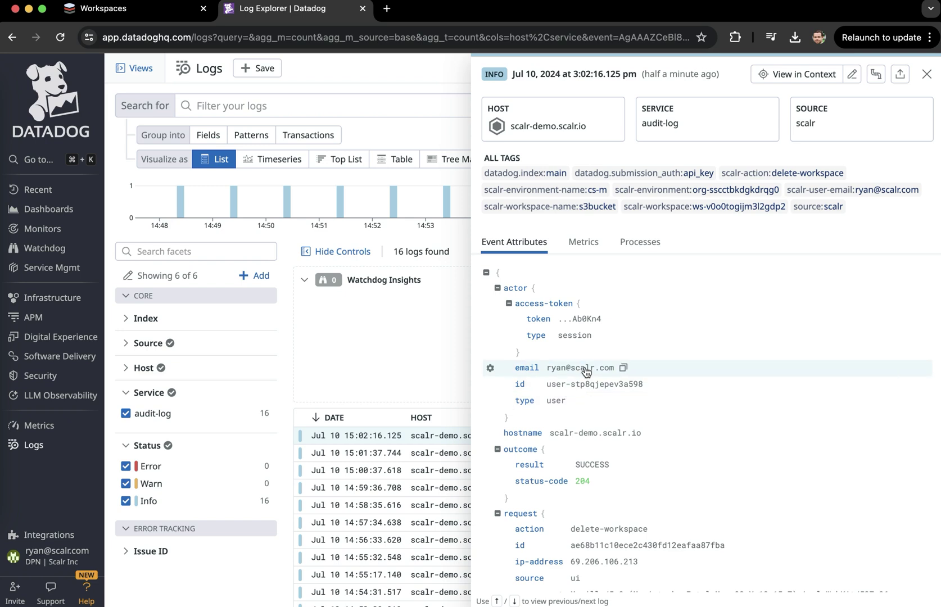
scroll(588, 360, down, 5)
scroll(587, 371, down, 3)
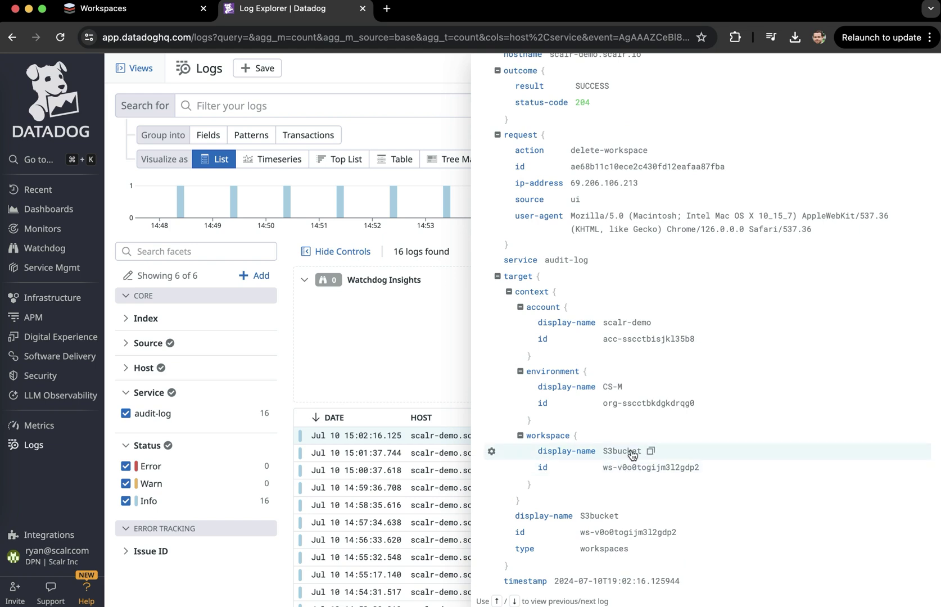
scroll(632, 454, down, 1)
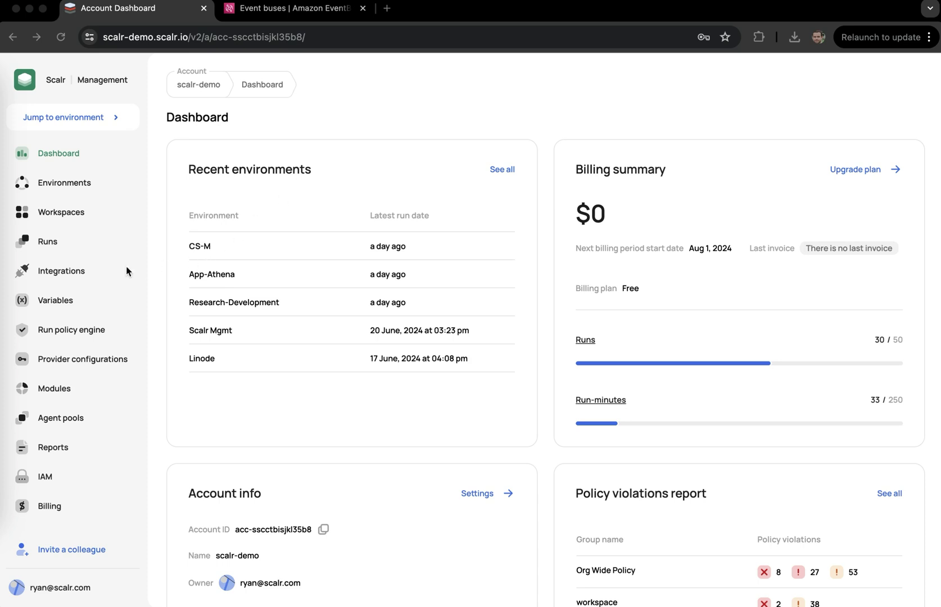
Add a new AWS EventBridge connection in the account's integrations and name it ScalrAuditLogs.
click(80, 275)
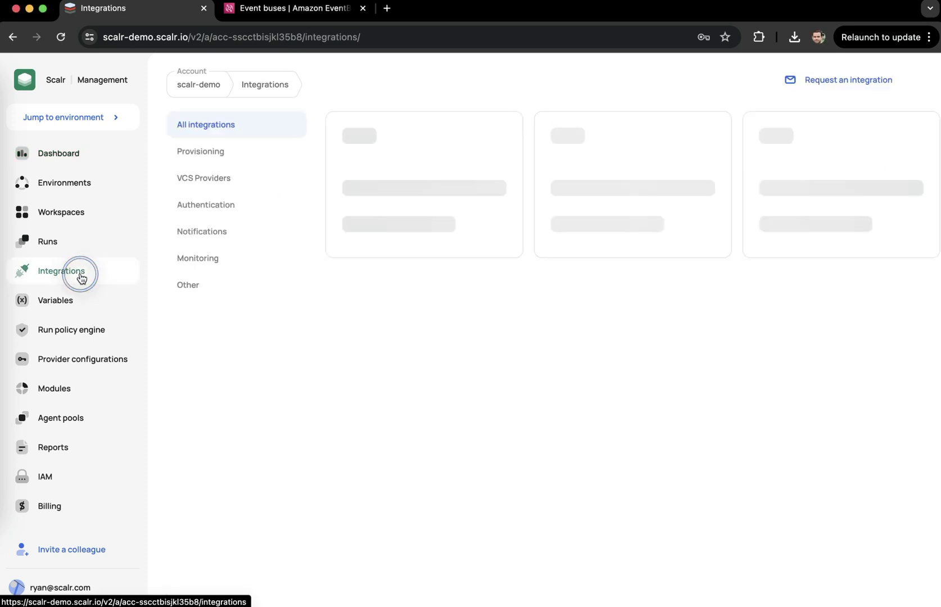
click(691, 485)
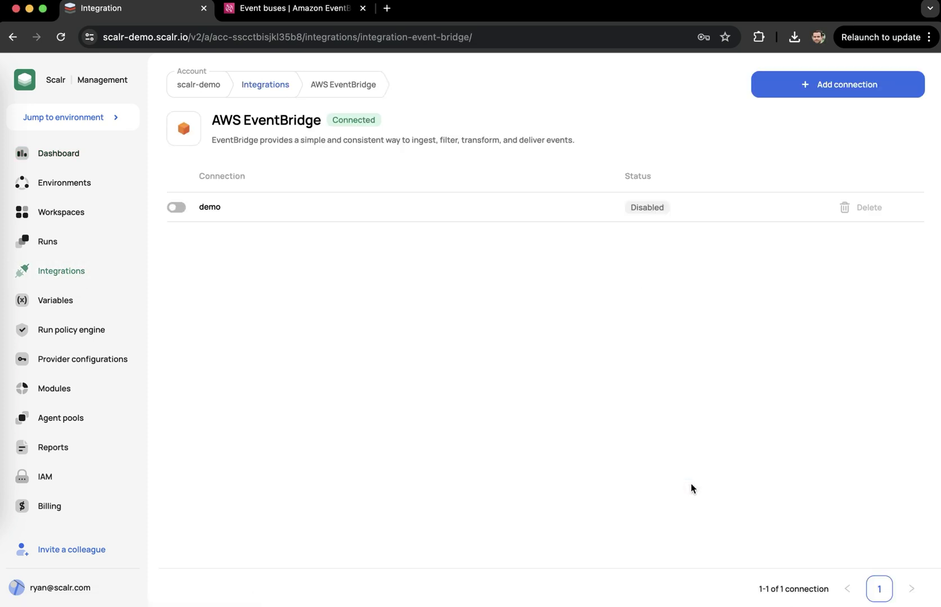
click(850, 96)
text(Sca)
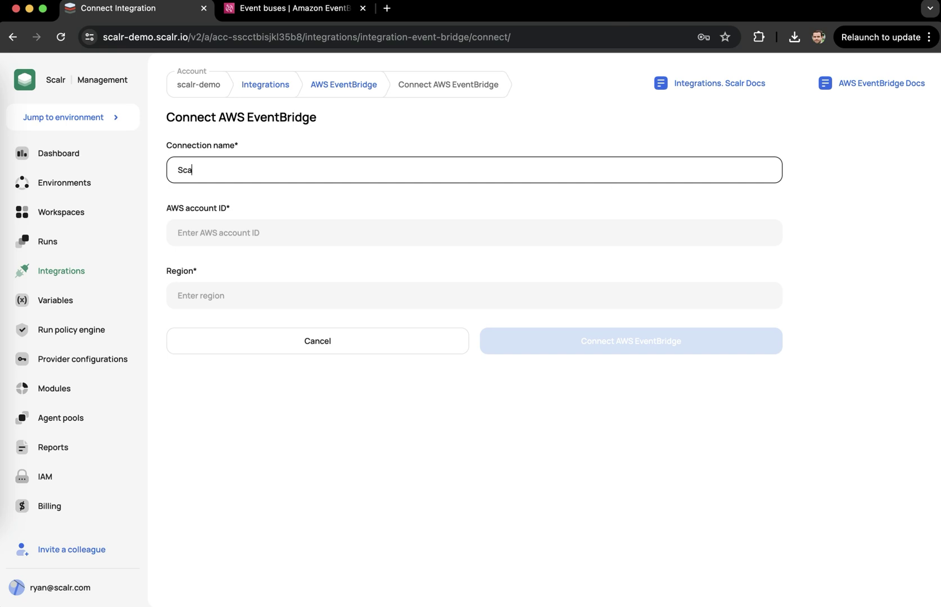
text(lrAuditLogs)
Copy the AWS account ID from the AWS console into the Scalr connection, set the region to us-east-1, and connect AWS EventBridge.
click(490, 238)
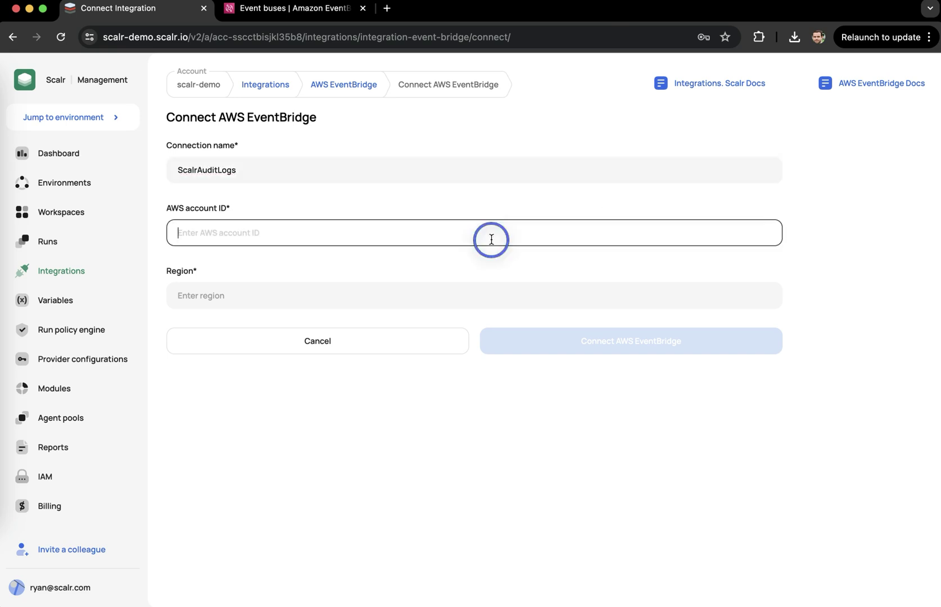
click(322, 9)
click(905, 66)
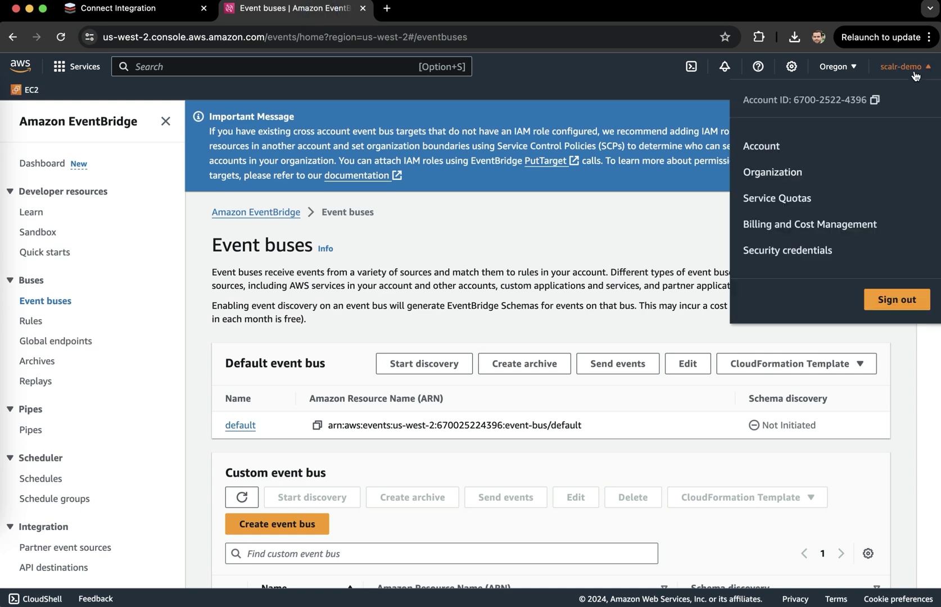
click(876, 101)
click(110, 10)
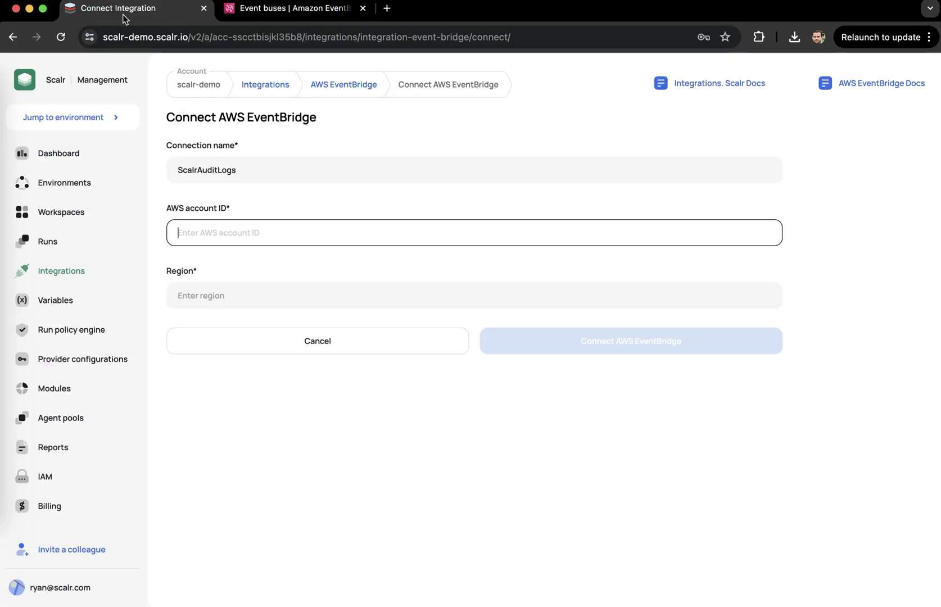
key(super+v)
click(272, 294)
text(us-east)
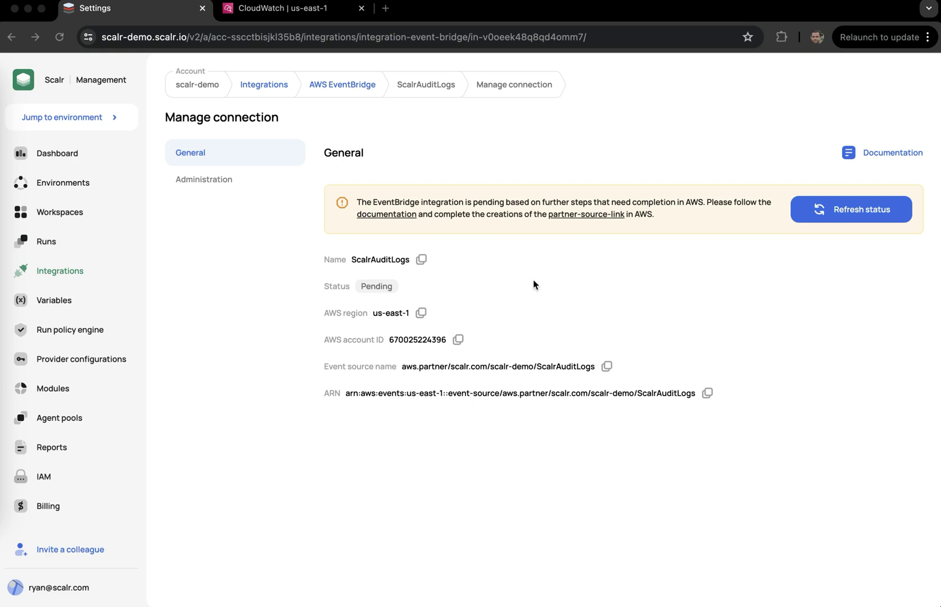
Follow the pending connection's partner source link to AWS and associate the ScalrAuditLogs partner event source with an event bus.
click(587, 216)
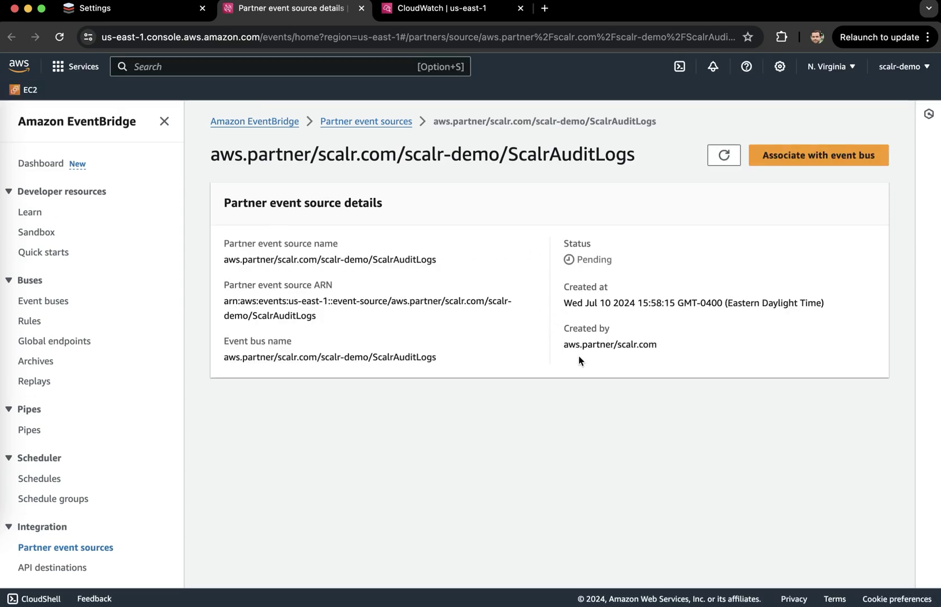
click(817, 167)
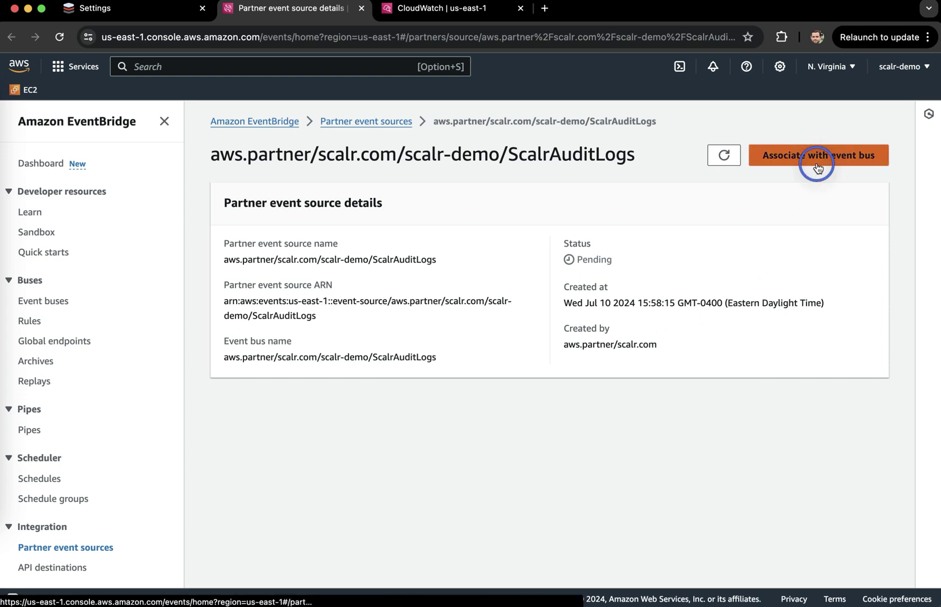
click(560, 392)
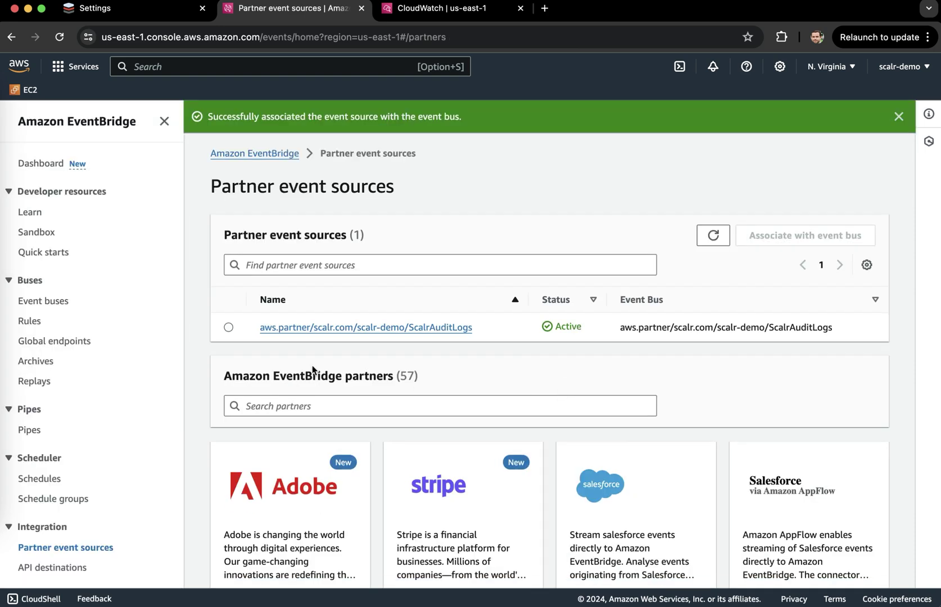
Start a new EventBridge rule named AuditLogs on the aws.partner/scalr.com/scalr-demo/ScalrAuditLogs event bus and continue to the event pattern.
click(35, 325)
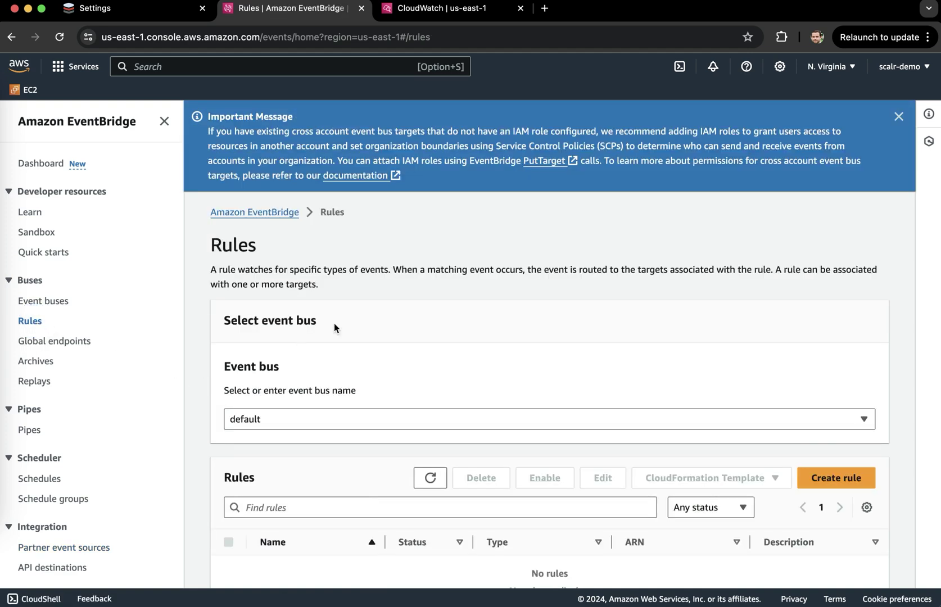
scroll(340, 323, down, 2)
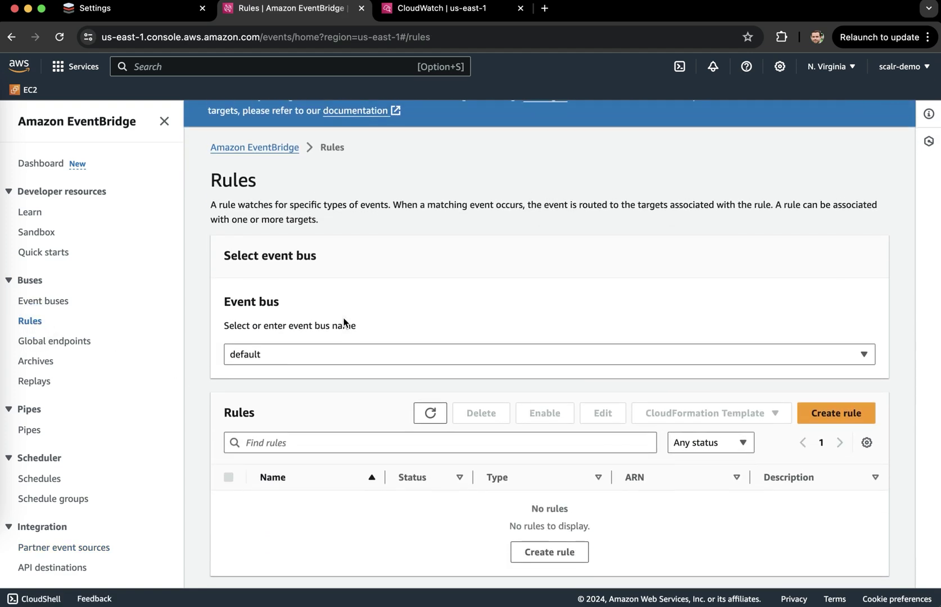
click(343, 349)
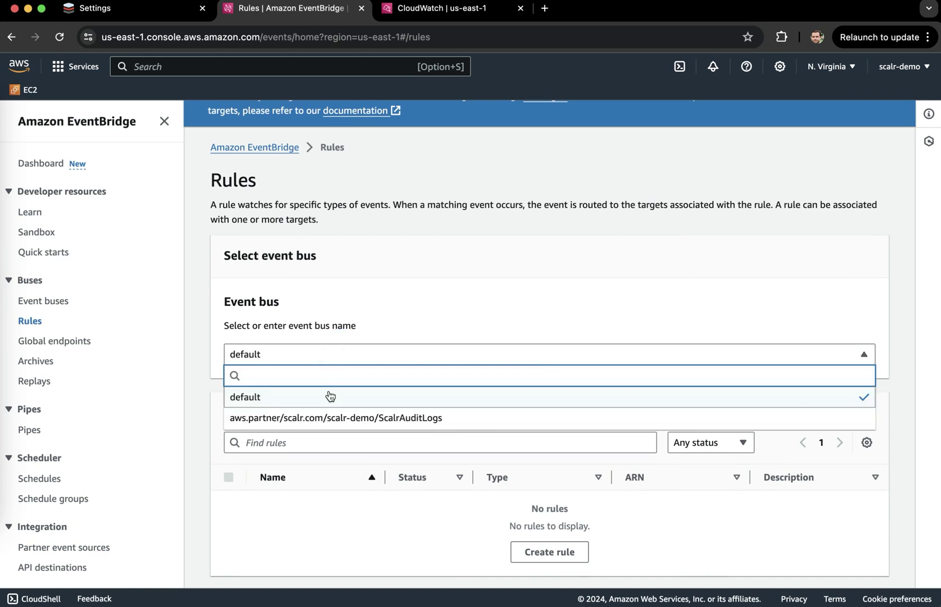
click(323, 418)
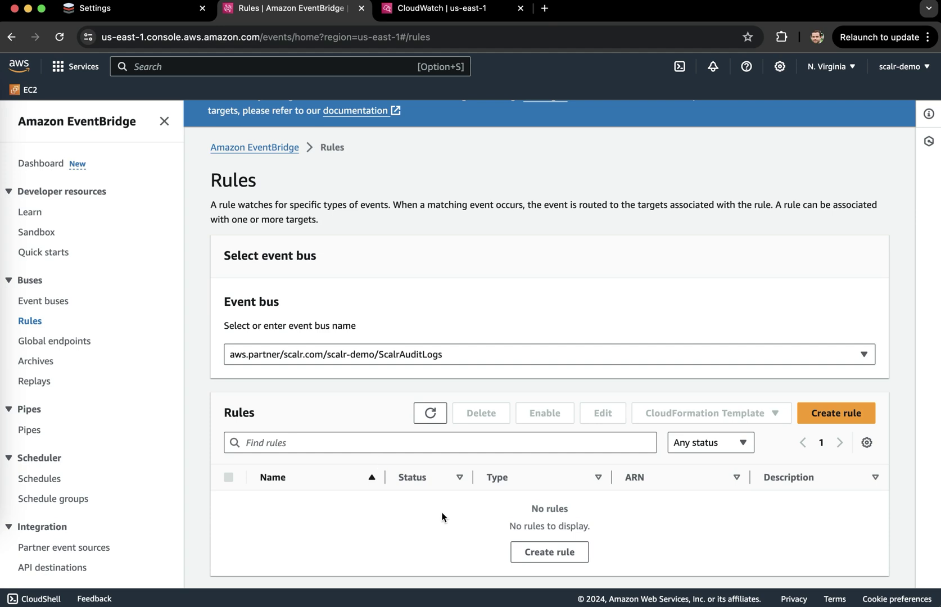
click(832, 413)
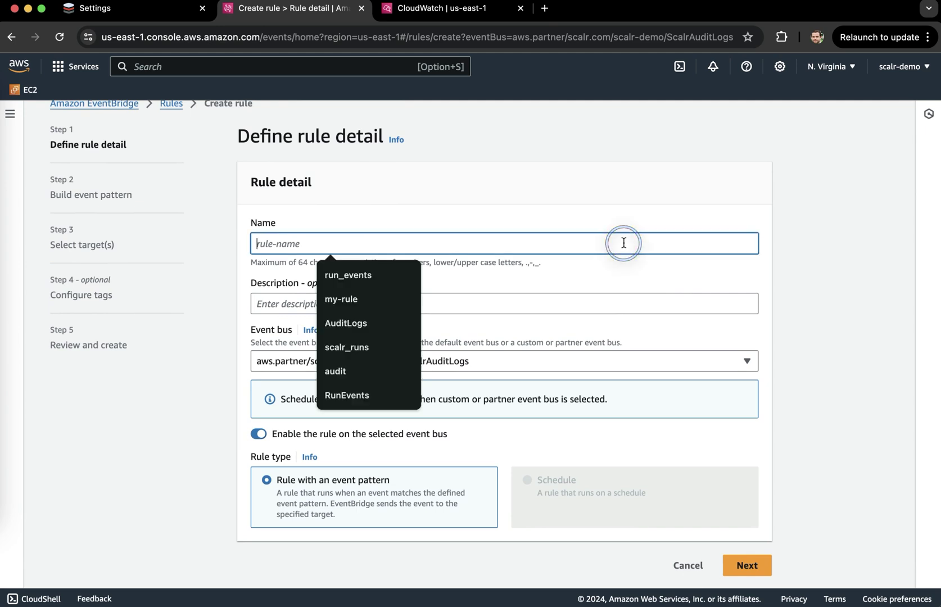
click(365, 325)
click(799, 296)
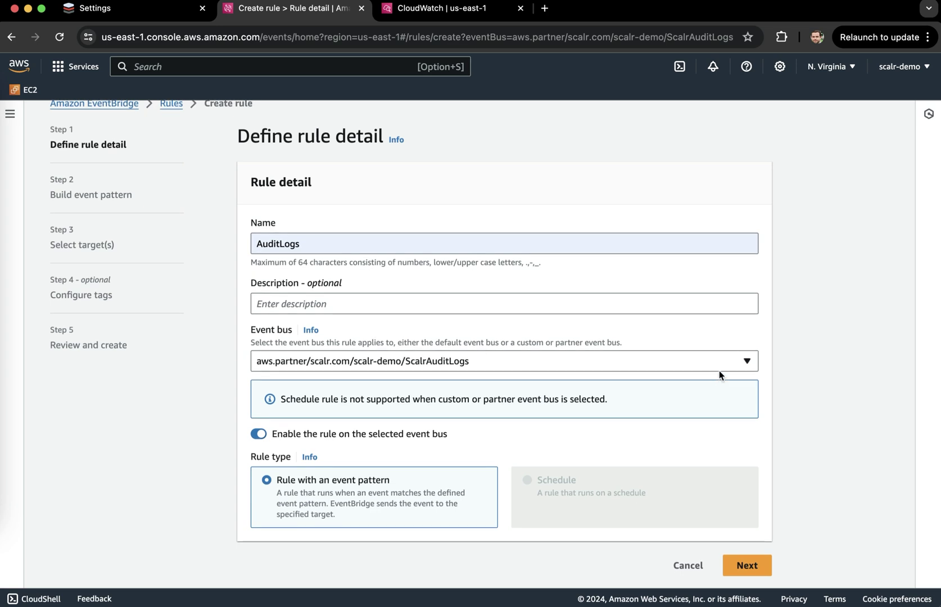
click(761, 568)
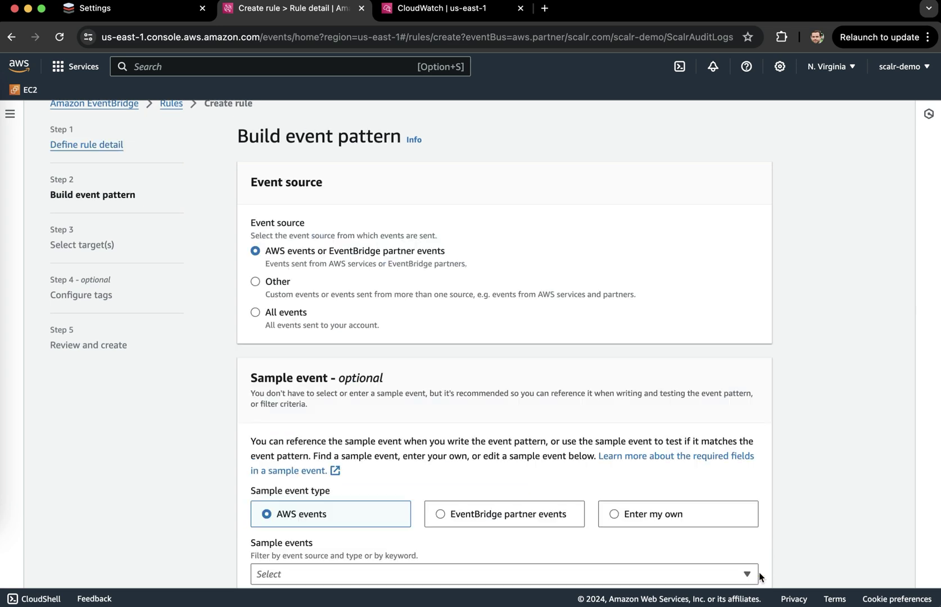
Choose to enter a custom sample event and replace its template with the copied Scalr audit log JSON.
scroll(782, 501, down, 5)
click(688, 337)
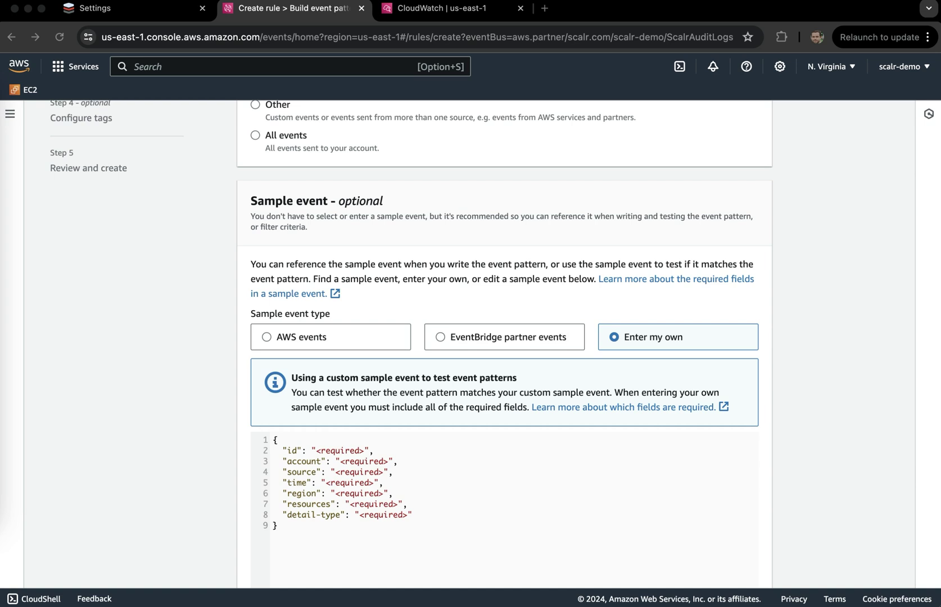
click(319, 563)
drag(283, 527, 242, 438)
key(super+v)
Write a custom JSON event pattern with source prefix aws.partner/scalr.com and detail-type AuditLog, and test it against the sample event.
scroll(245, 434, down, 5)
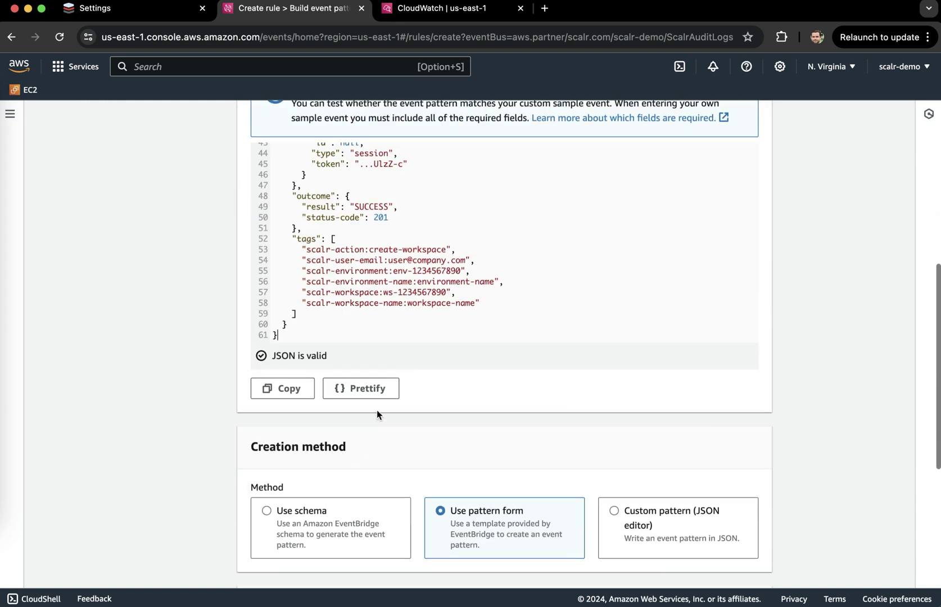
click(649, 511)
scroll(647, 416, down, 4)
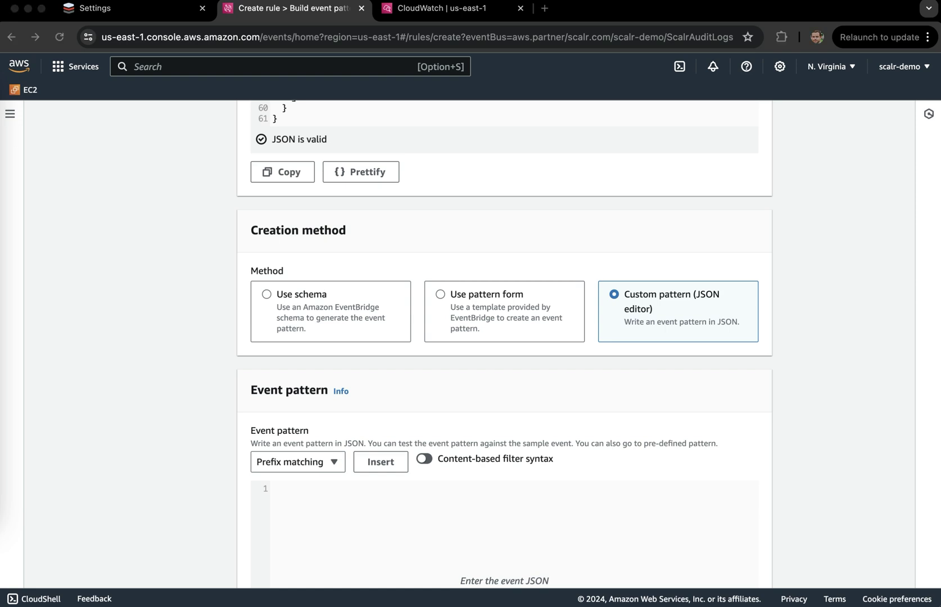
click(346, 531)
text({   "source": [{     "prefix": "aws.partner/scalr.com"   }],   "detail-type": ["AuditLog"] })
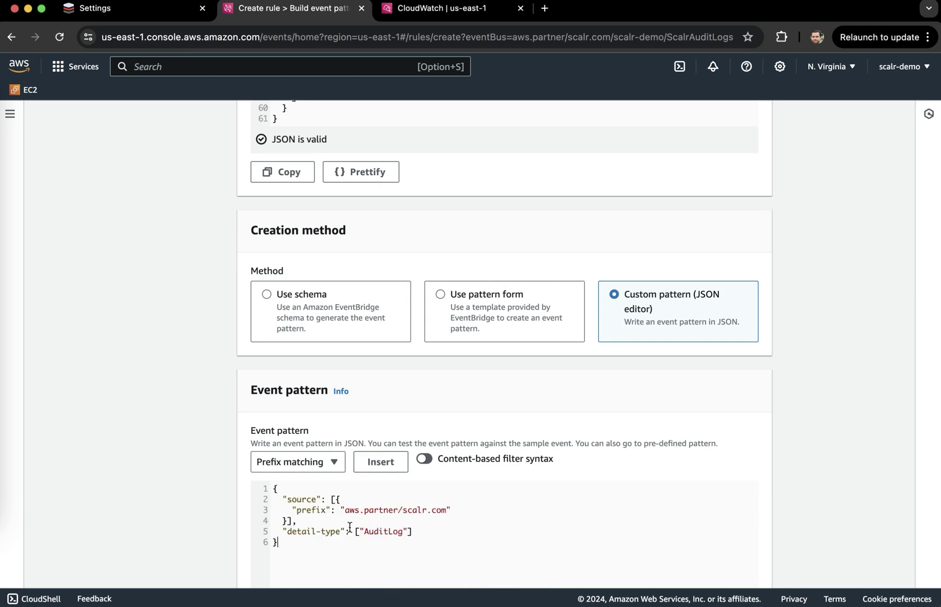
scroll(349, 527, down, 5)
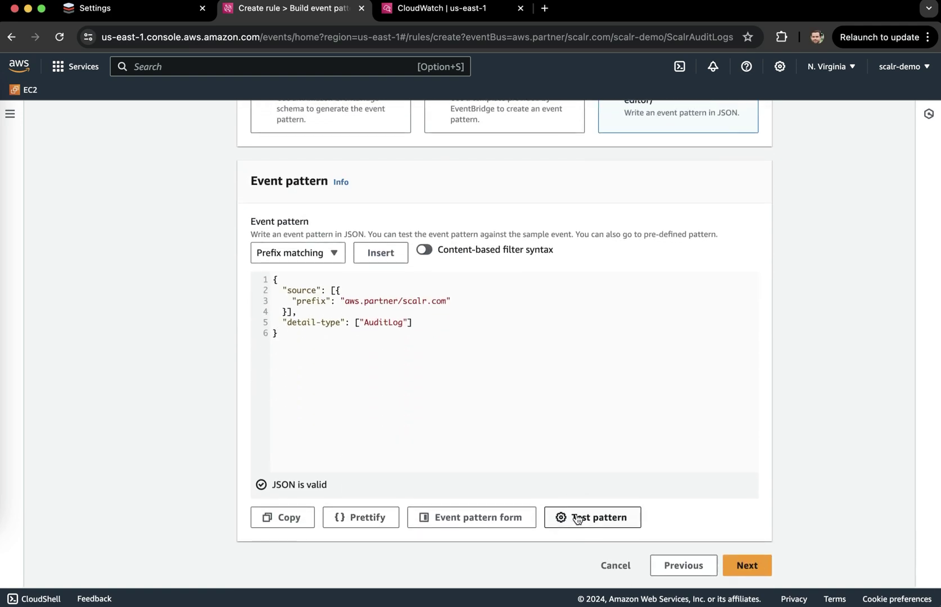
click(576, 518)
scroll(677, 523, down, 2)
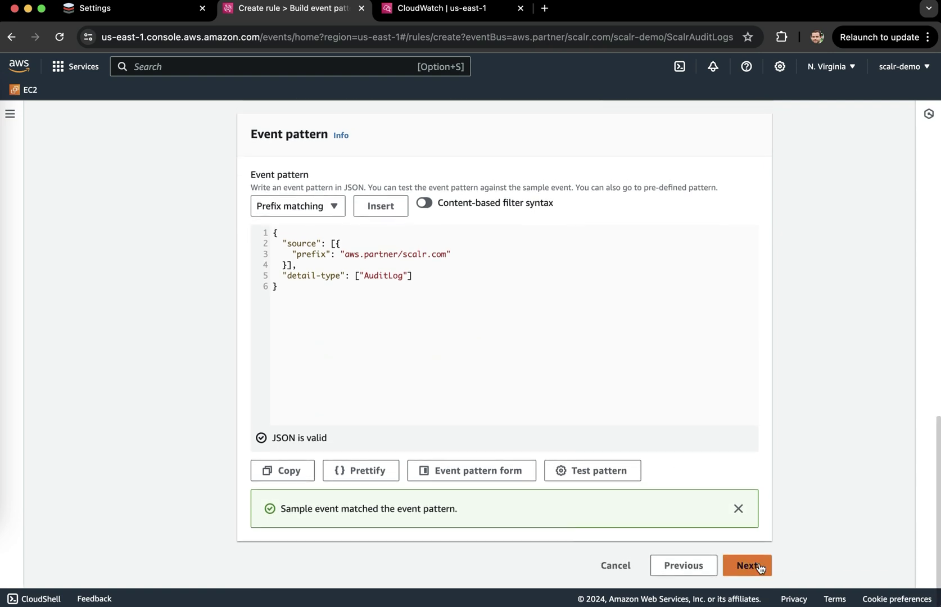
click(758, 563)
Set the rule's target to a CloudWatch log group named /aws/events/auditlogs.
scroll(758, 563, down, 1)
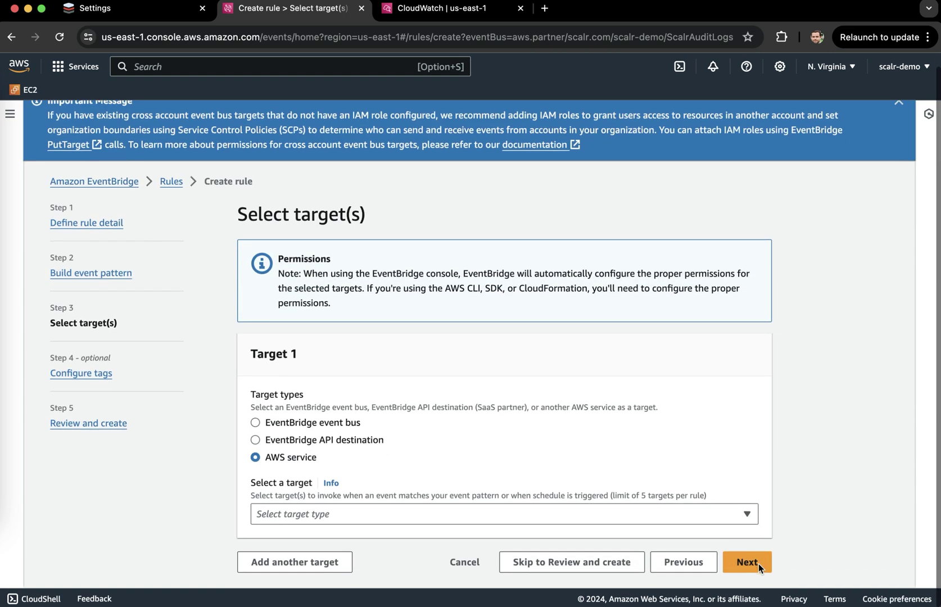
click(705, 518)
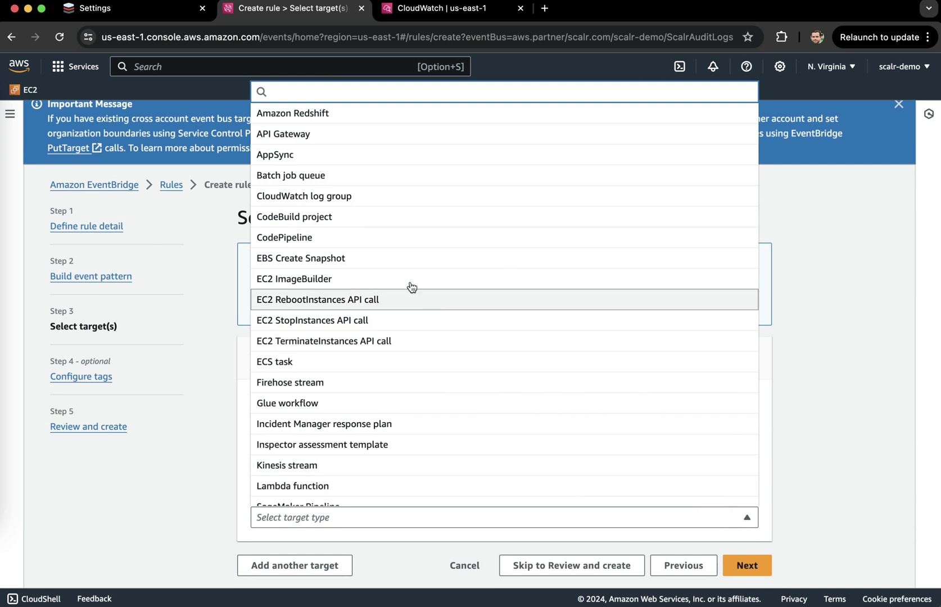
click(353, 204)
scroll(385, 421, down, 4)
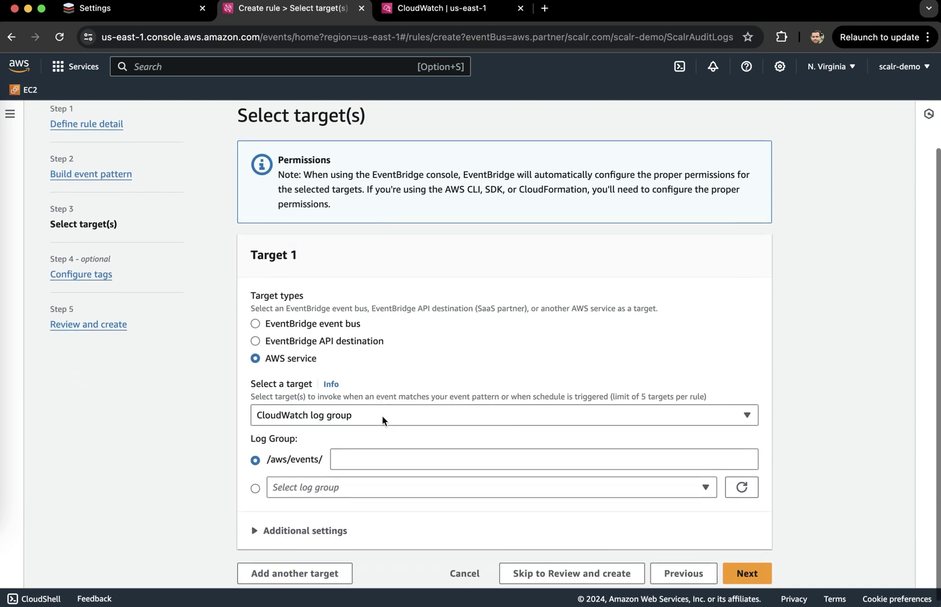
click(365, 450)
text(aud)
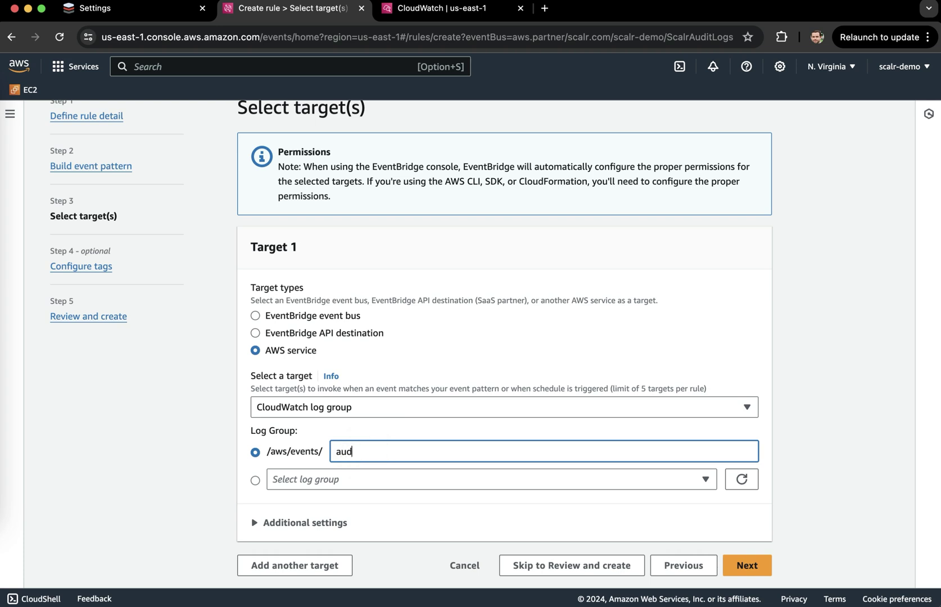
text(itlogs)
click(752, 561)
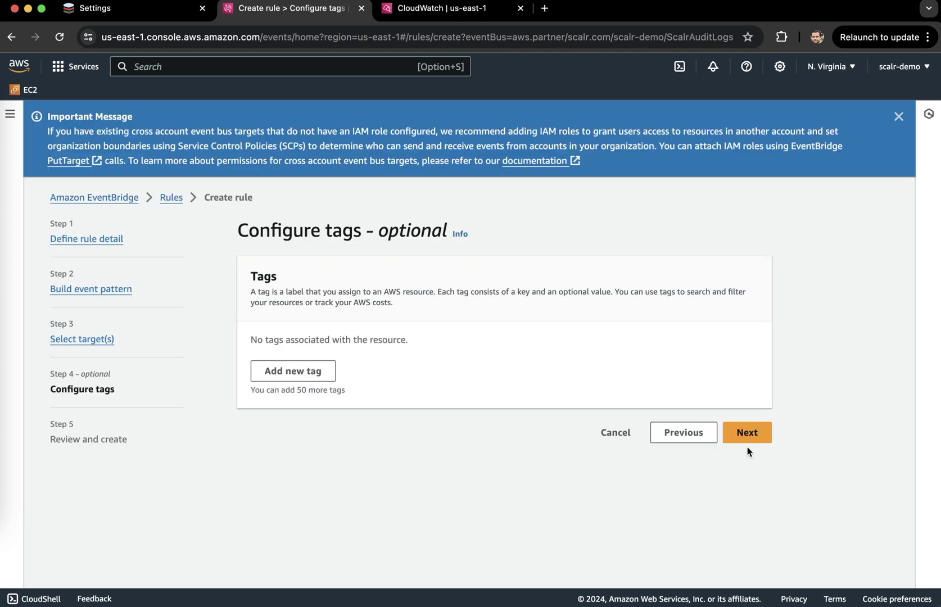
Skip the optional tags and create the AuditLogs rule from the review page.
click(748, 434)
scroll(734, 523, down, 10)
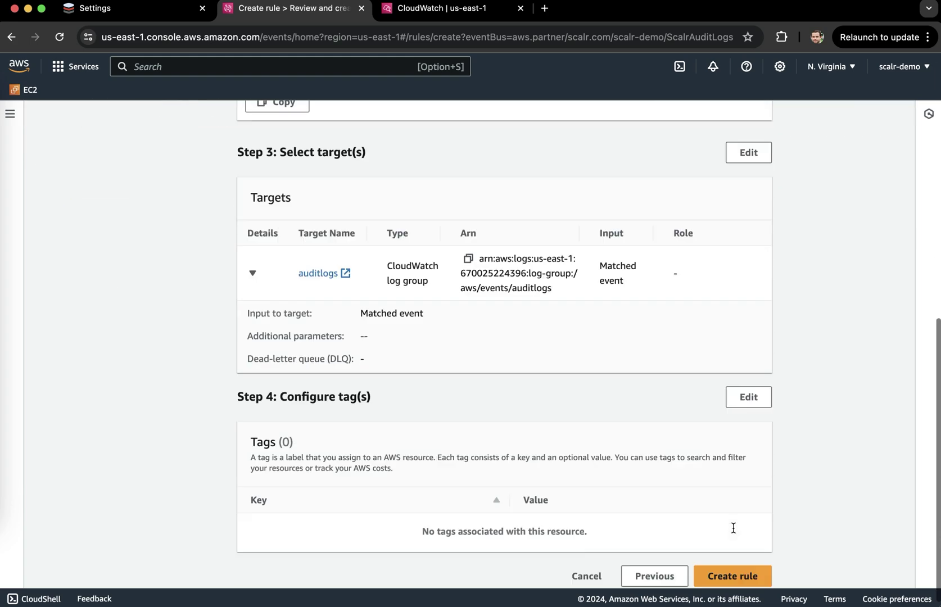
click(737, 570)
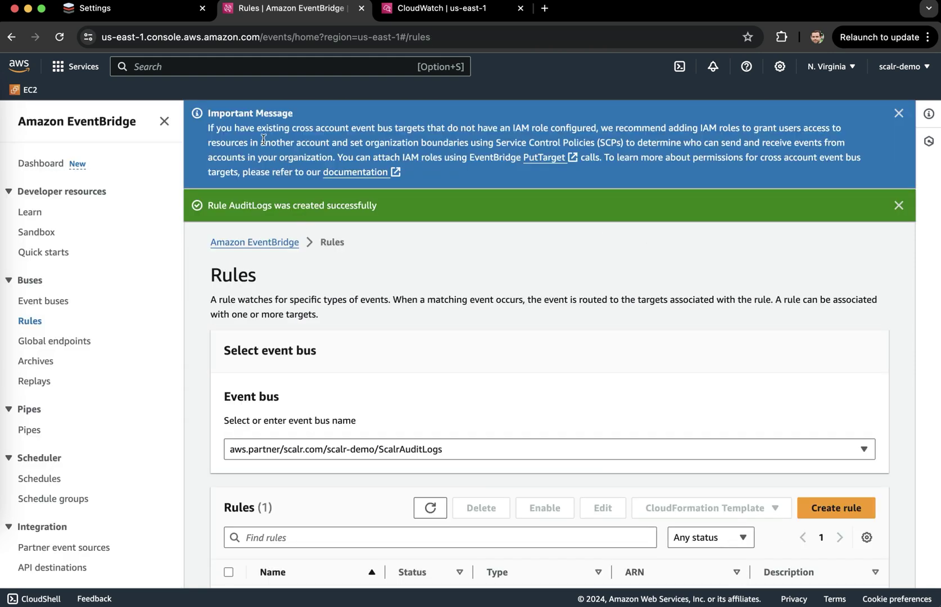
Switch back to Scalr and refresh the status of the ScalrAuditLogs EventBridge connection.
click(172, 18)
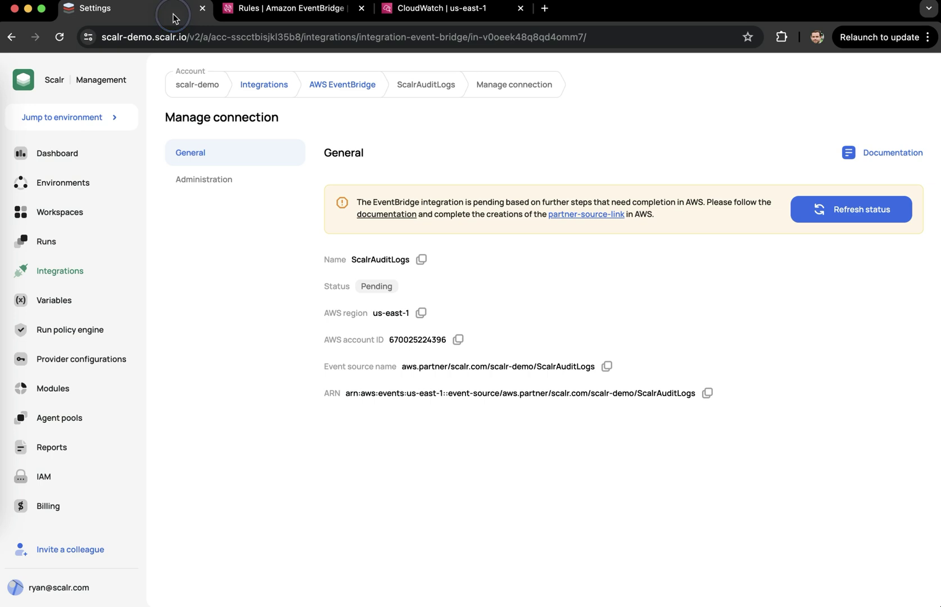
click(852, 218)
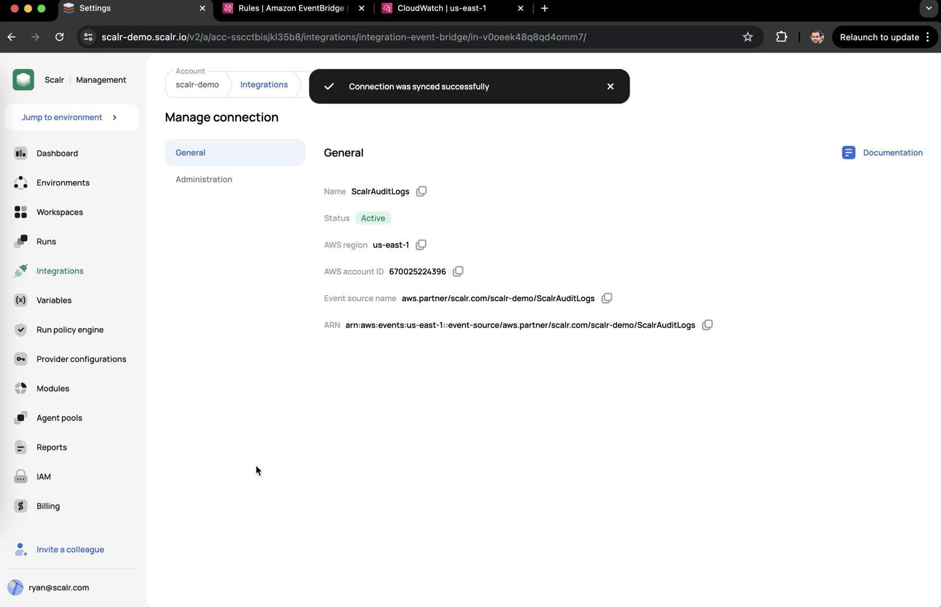
Open the audit log section of the Scalr account settings and enable streaming of the audit logs.
scroll(73, 483, down, 1)
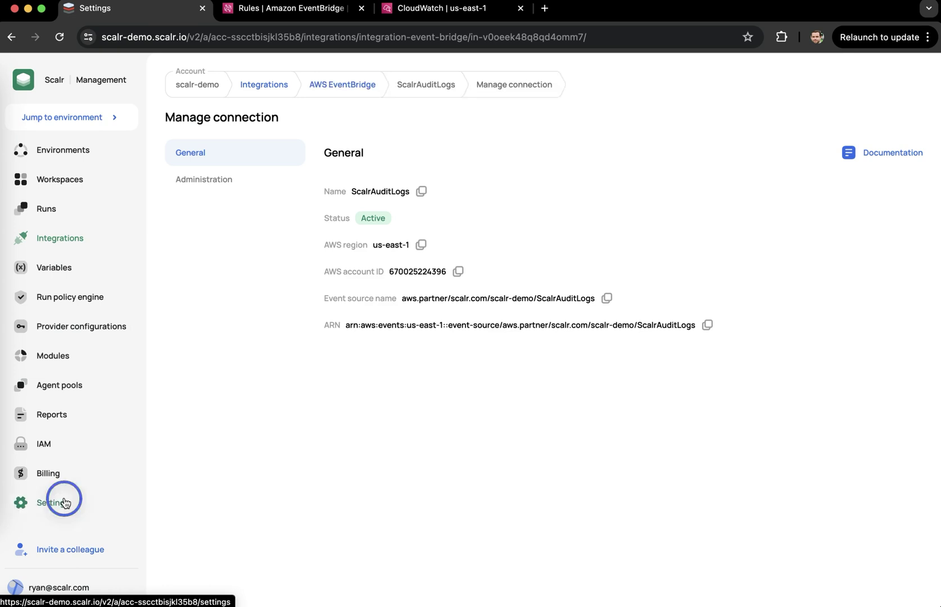
click(64, 503)
click(195, 205)
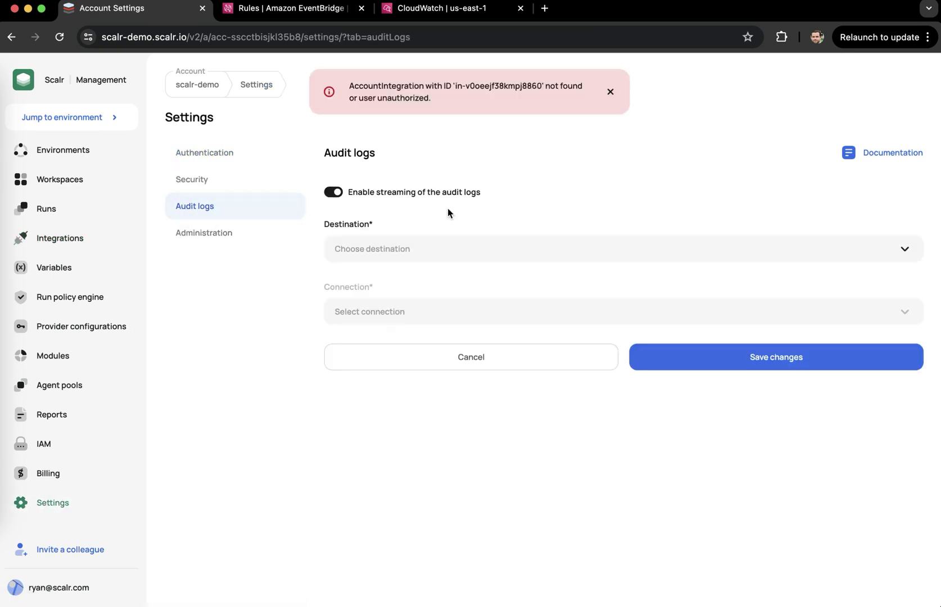
click(466, 194)
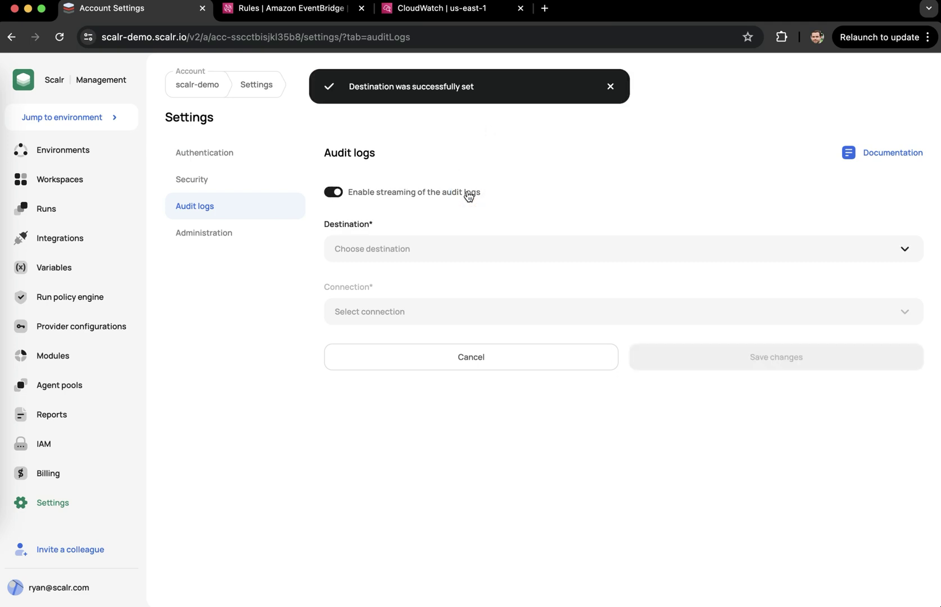
Set the audit log destination to AWS EventBridge with the ScalrAuditLogs connection and save the changes.
click(469, 253)
click(426, 316)
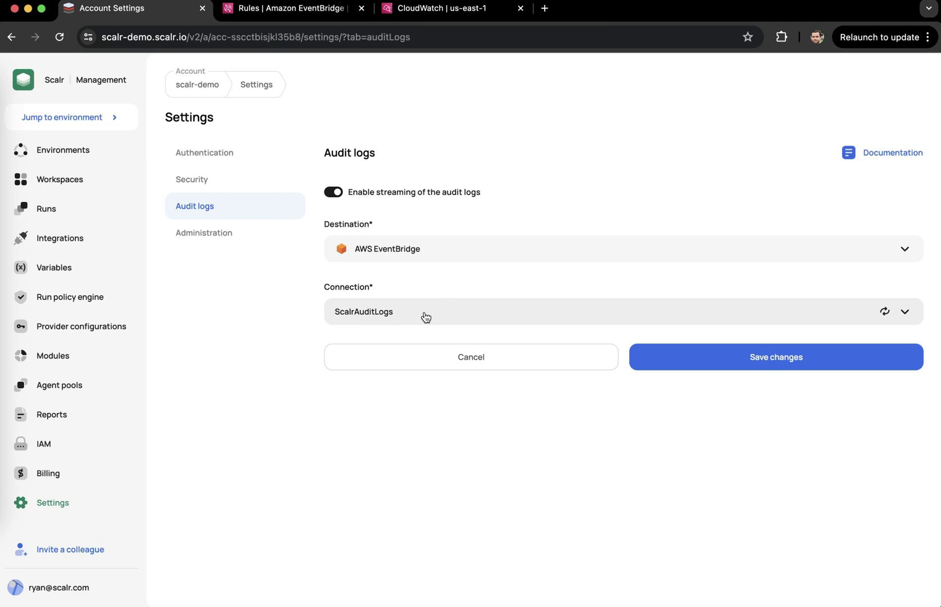
click(426, 318)
click(405, 348)
click(494, 434)
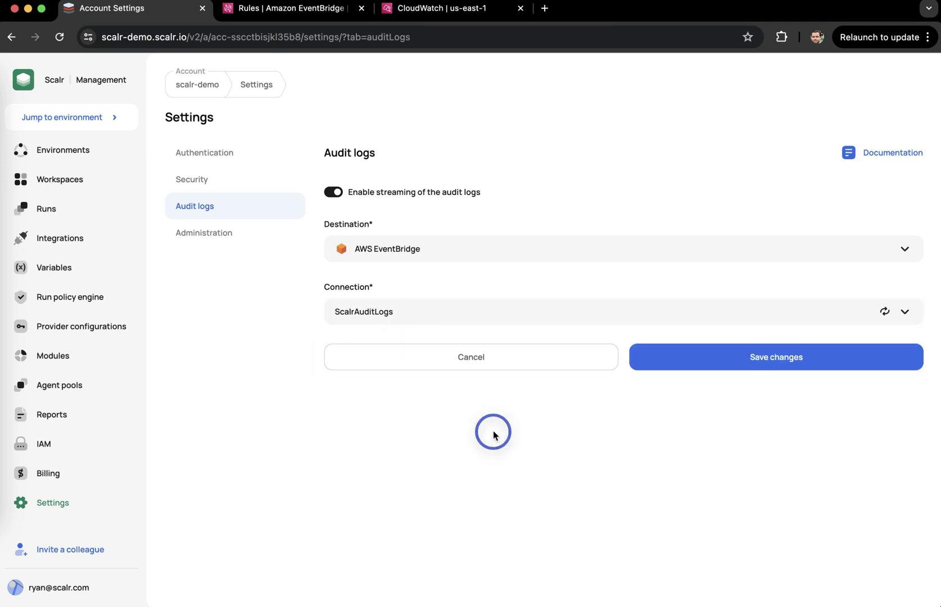
click(711, 358)
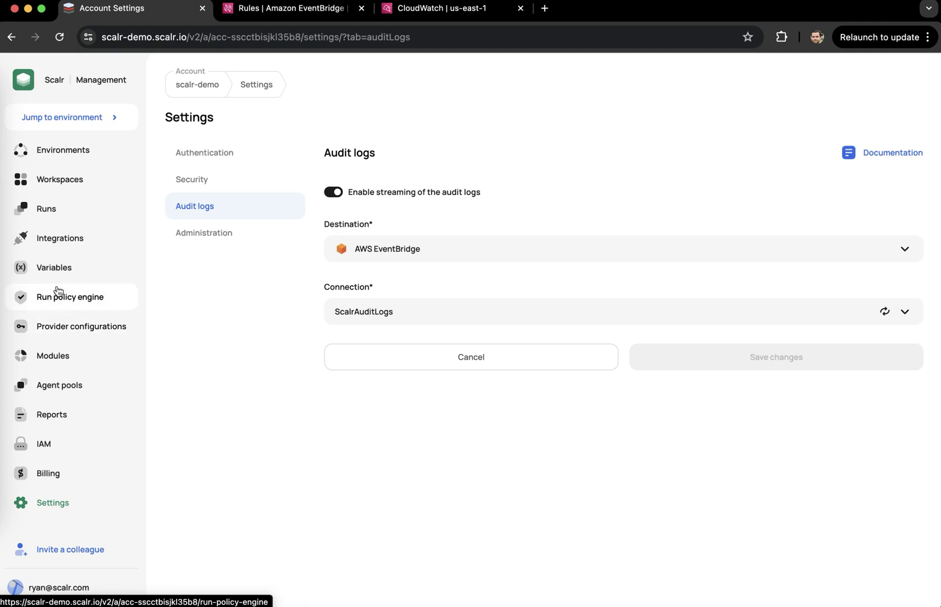
Delete the workspace named example from the account's workspace list, confirming with the word DELETE.
click(62, 179)
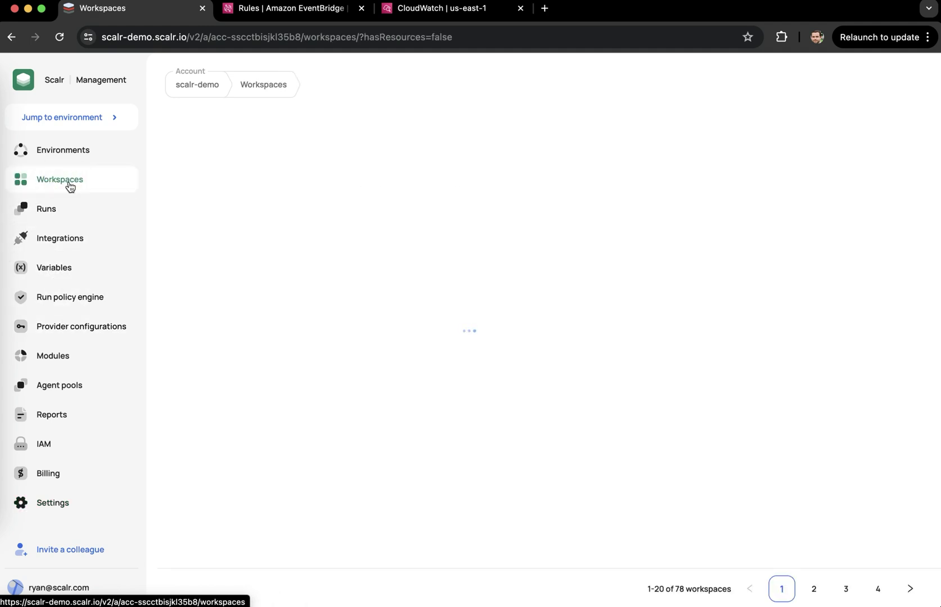
scroll(333, 470, down, 10)
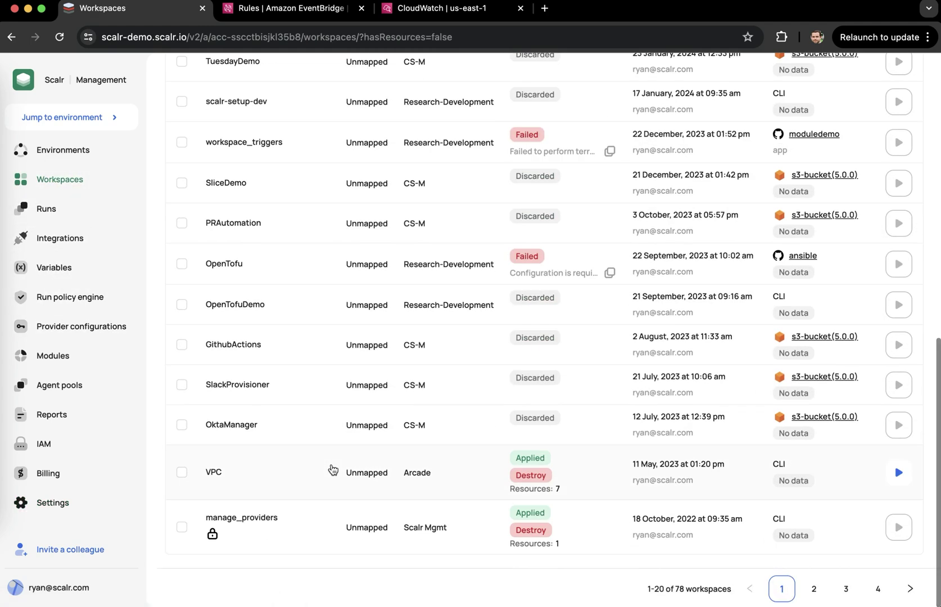
scroll(267, 429, up, 5)
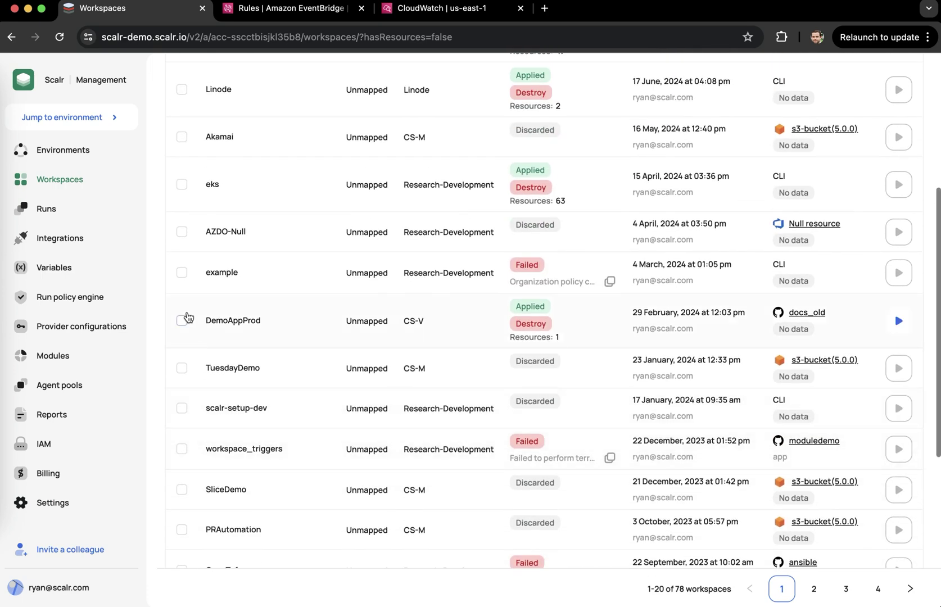
click(182, 272)
scroll(380, 220, up, 5)
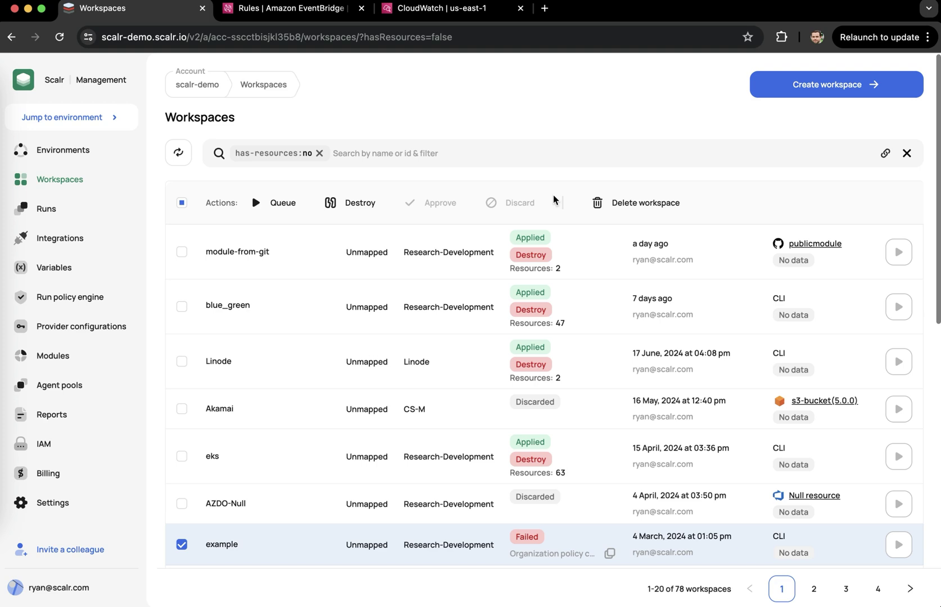
click(641, 202)
click(534, 308)
click(522, 334)
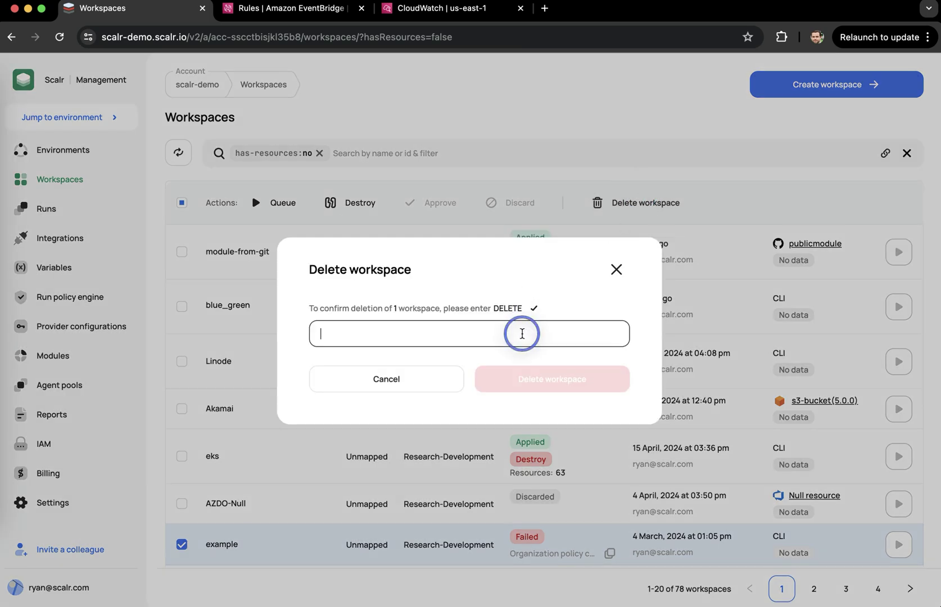
key(super+v)
click(531, 380)
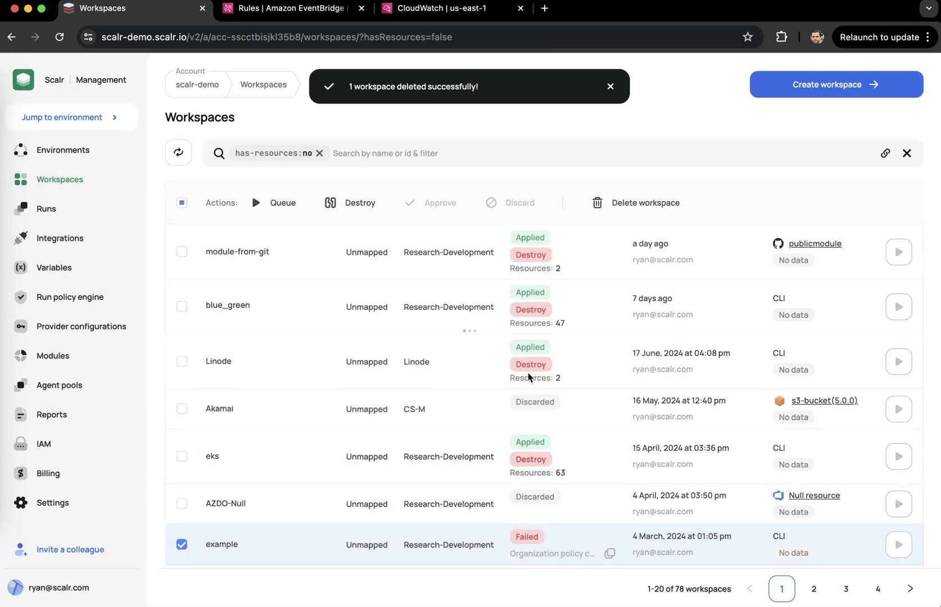
Switch to CloudWatch and list all log events of the /aws/events/auditlogs log group.
click(439, 9)
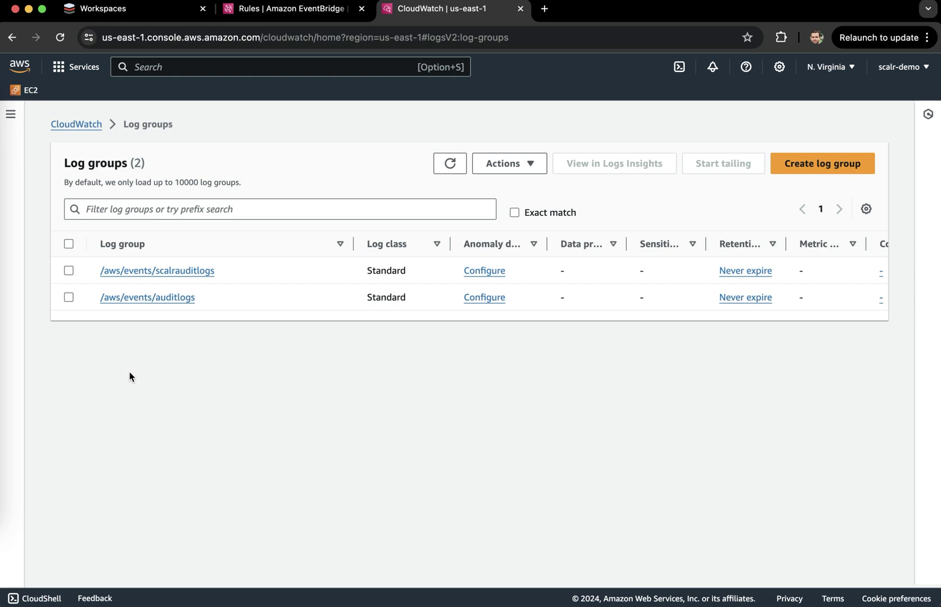
click(153, 300)
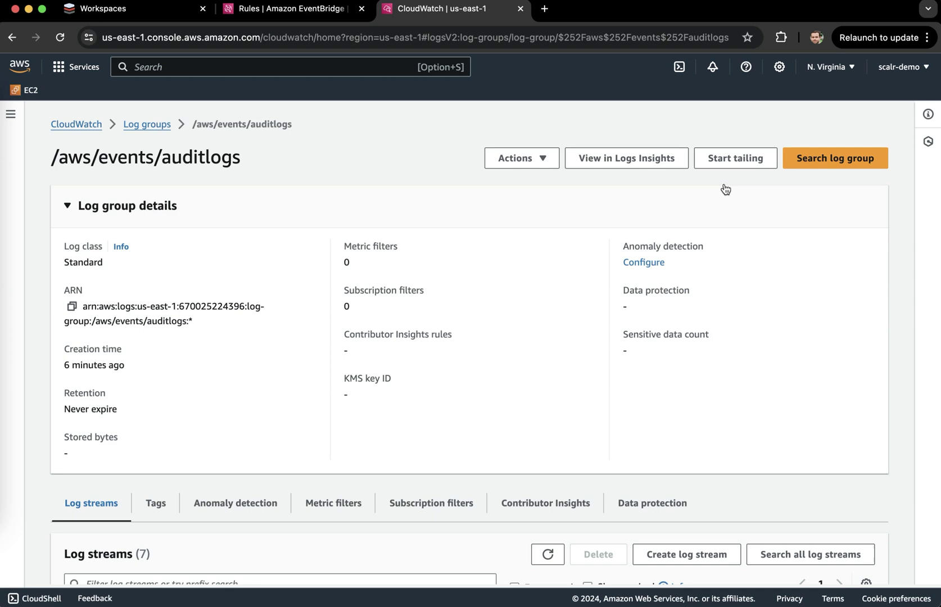
click(790, 158)
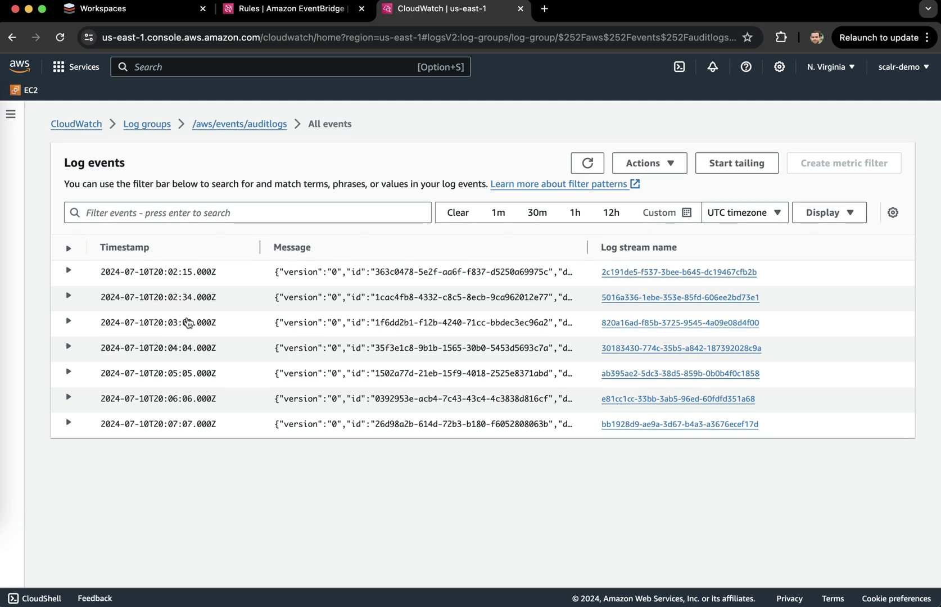
Expand the log event timestamped 2024-07-10T20:02:34 and examine its target, request, actor, outcome and tags.
click(69, 297)
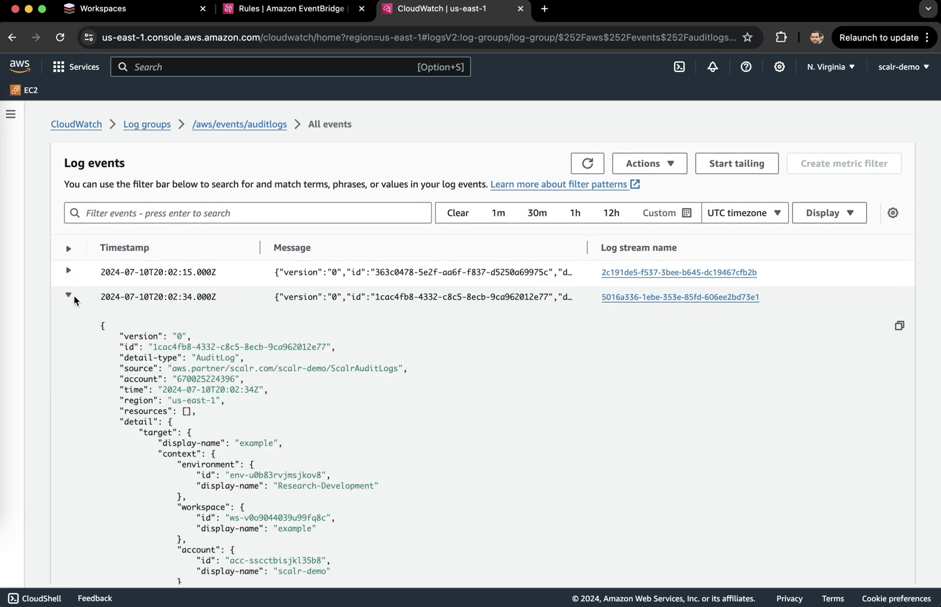
scroll(158, 422, down, 5)
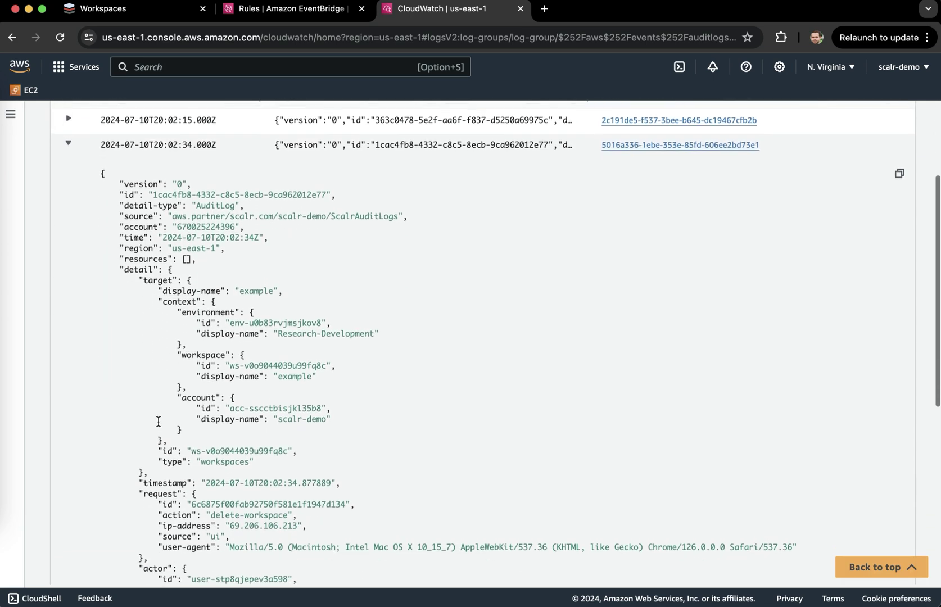
scroll(158, 422, down, 2)
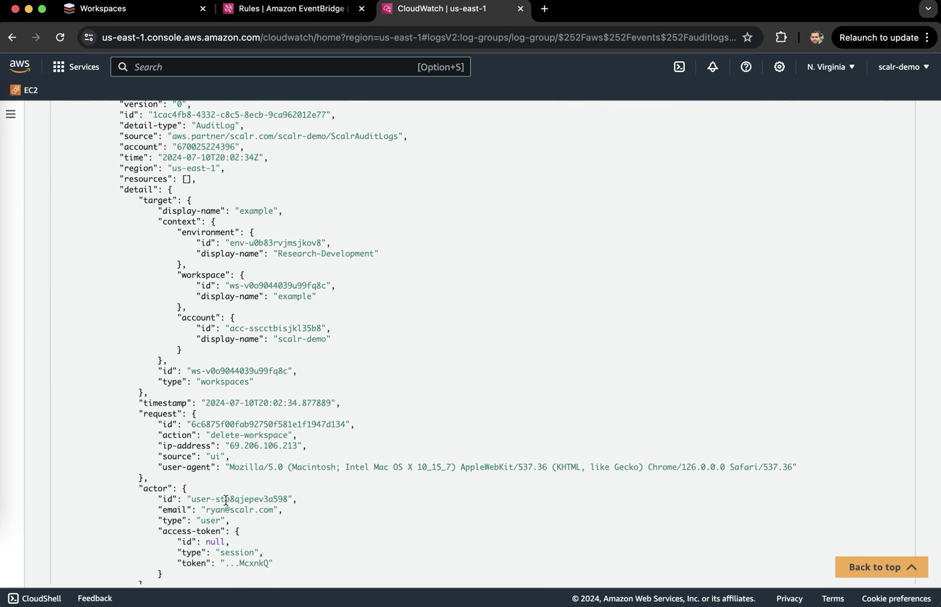
scroll(225, 509, down, 2)
scroll(225, 511, down, 2)
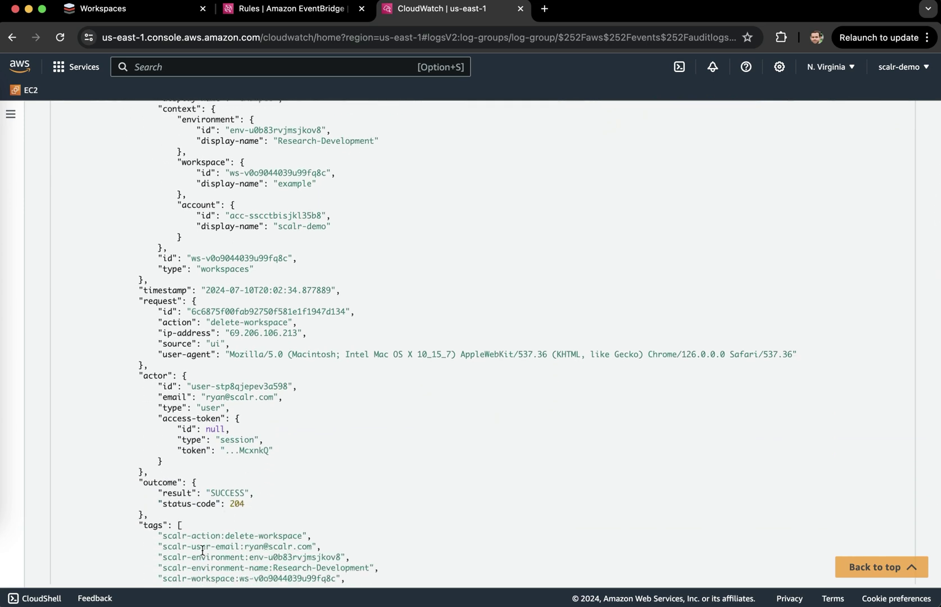
scroll(242, 447, up, 2)
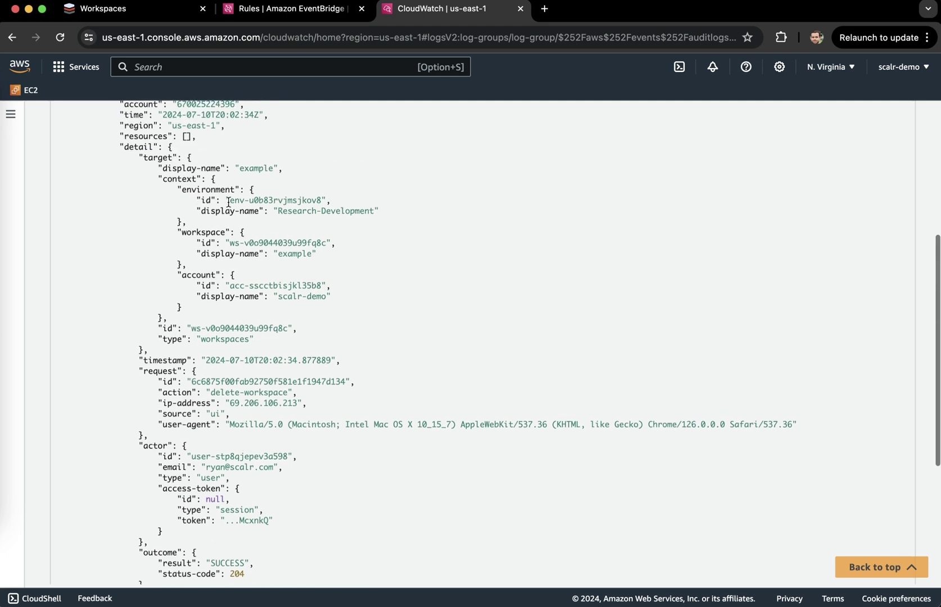